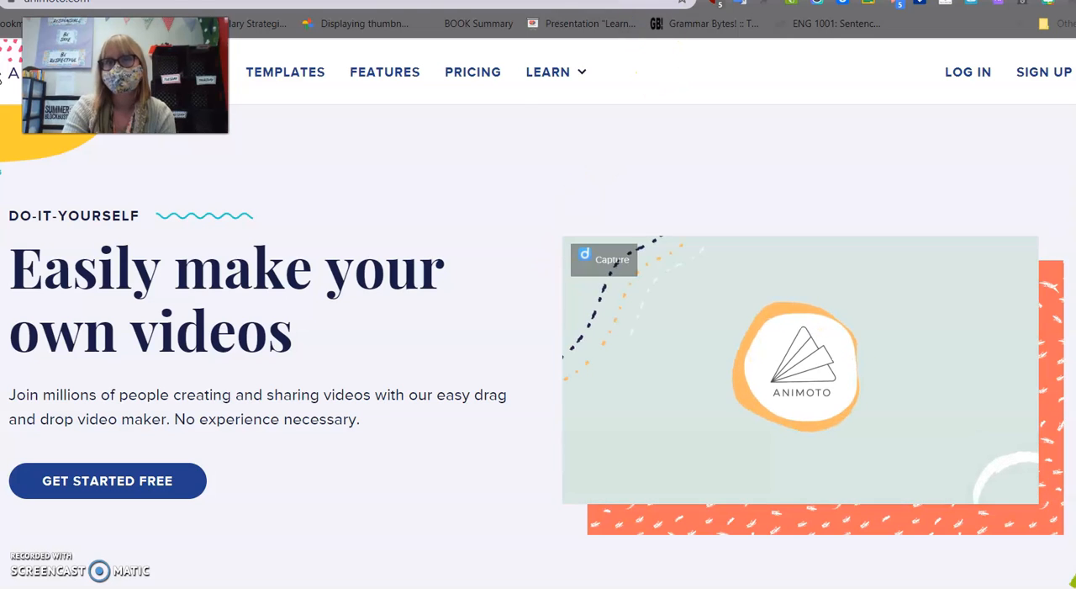
Begin signing up for a free Animoto account using the teacher's school e-mail address.
left_click(641, 1)
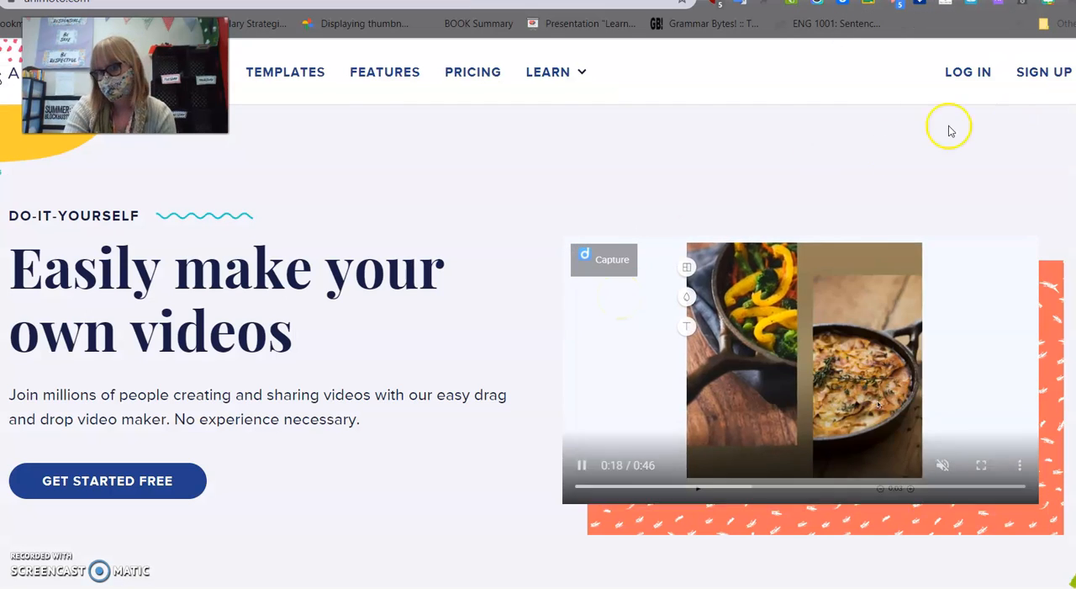
left_click(1052, 83)
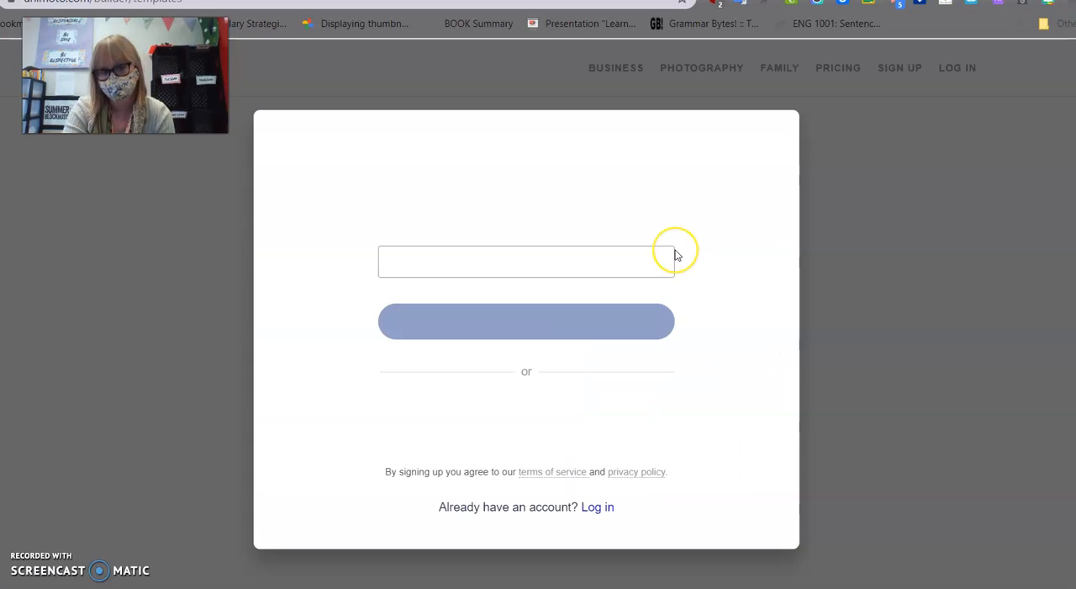
left_click(557, 267)
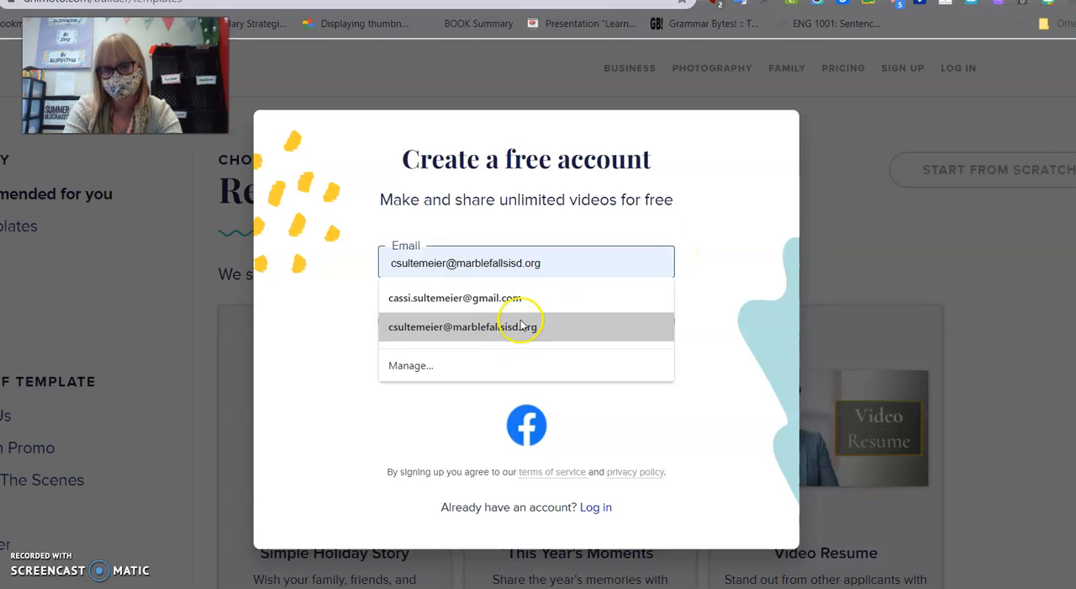
left_click(521, 325)
left_click(514, 320)
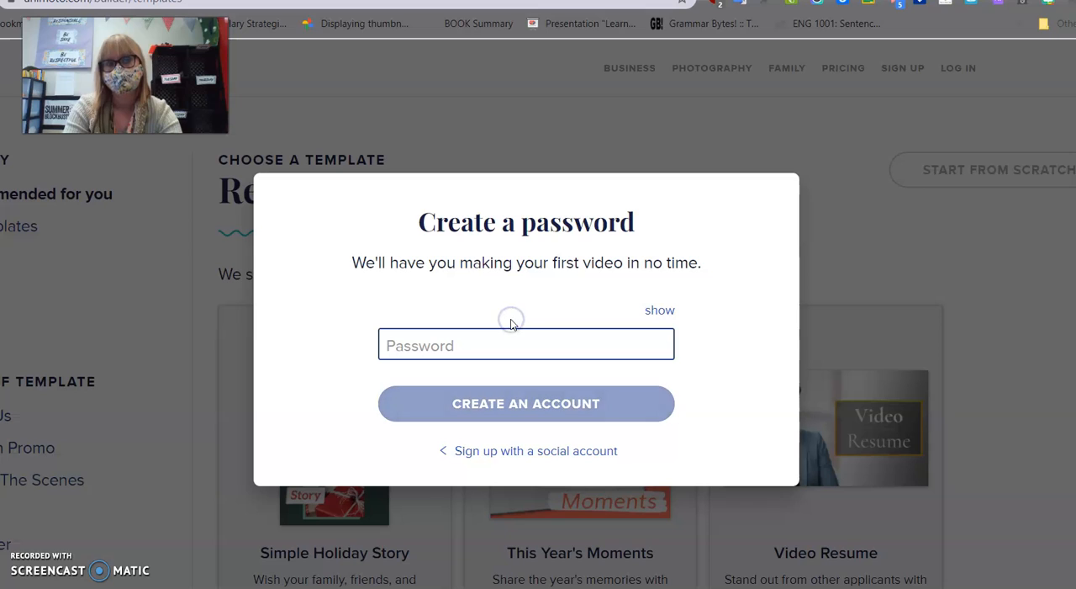
Enter an account password and create the free account.
left_click(492, 346)
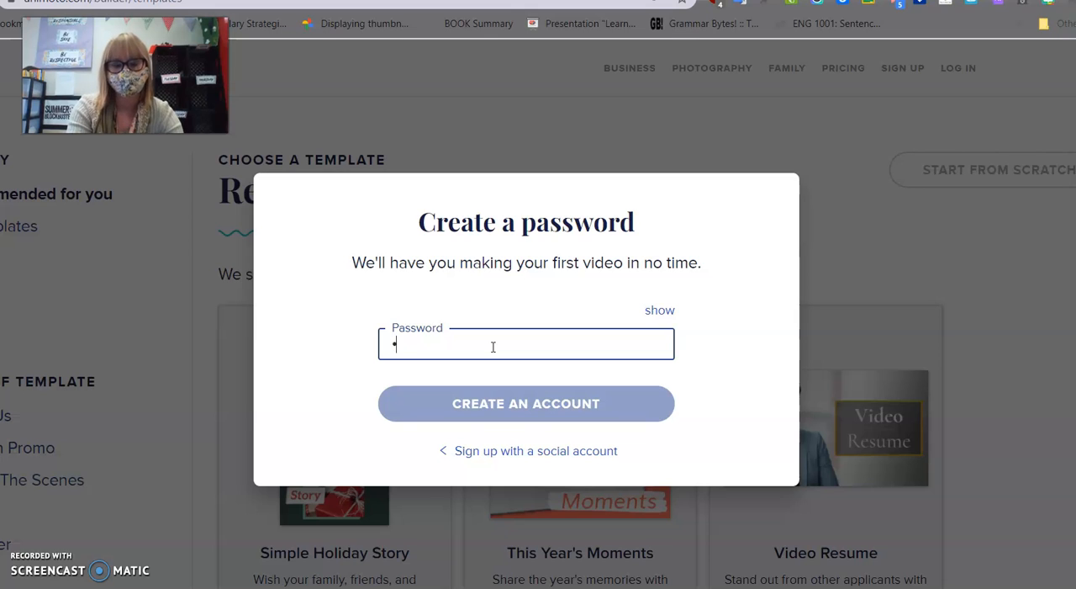
type("••••••••")
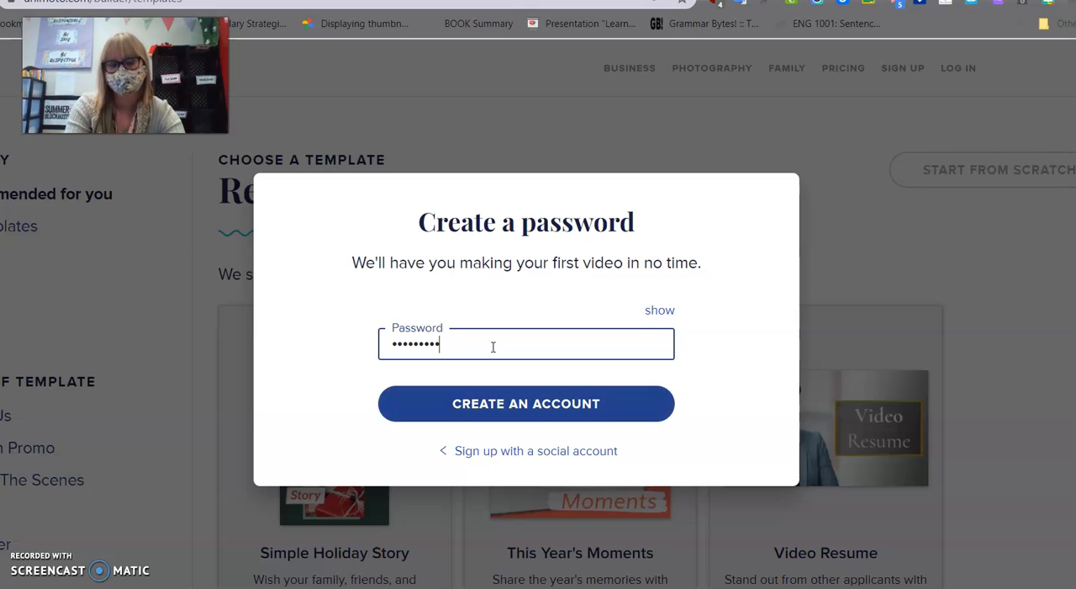
left_click(494, 400)
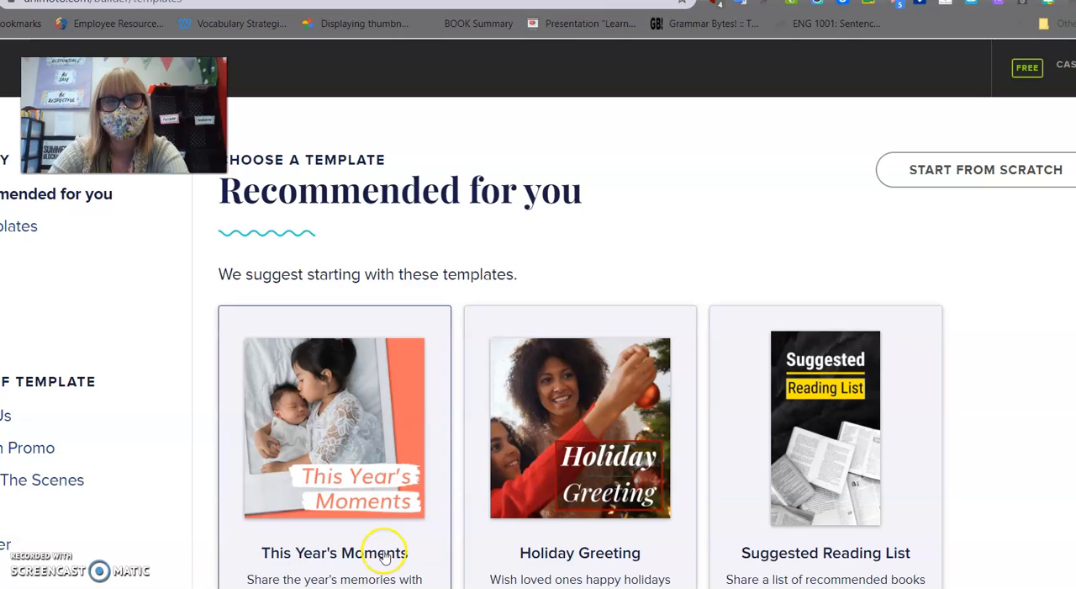
Look through the recommended templates and start a new video from scratch instead.
scroll(320, 277, "down", 5)
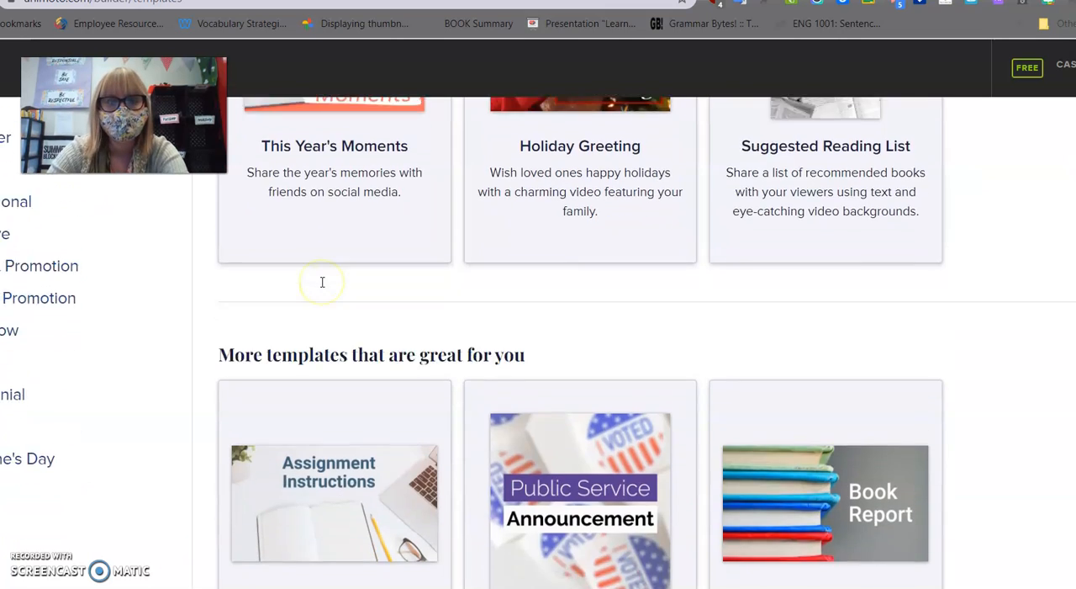
scroll(322, 282, "down", 2)
scroll(322, 282, "up", 7)
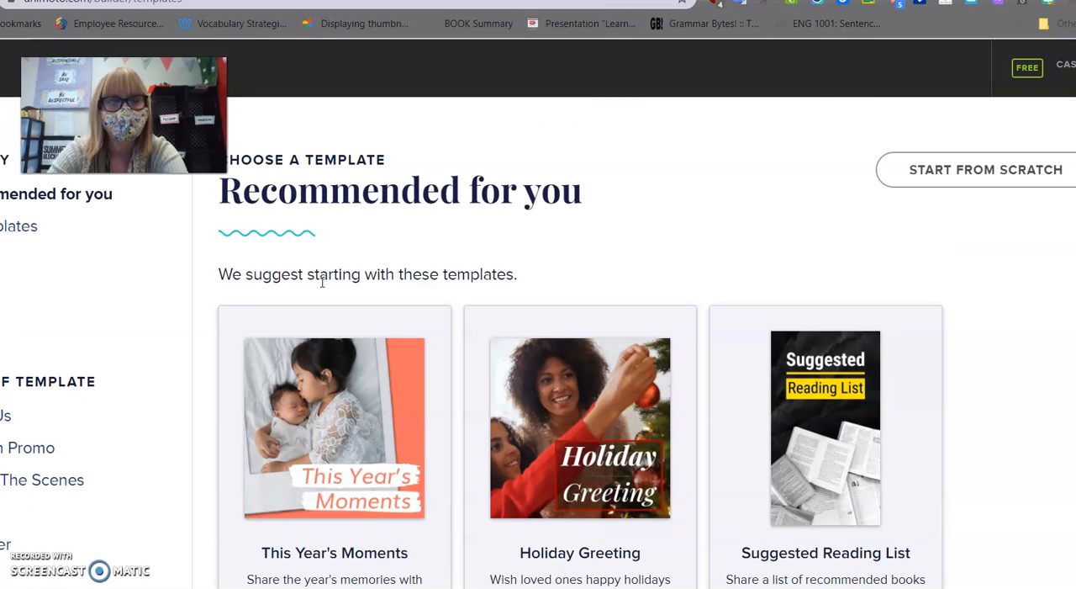
left_click(963, 183)
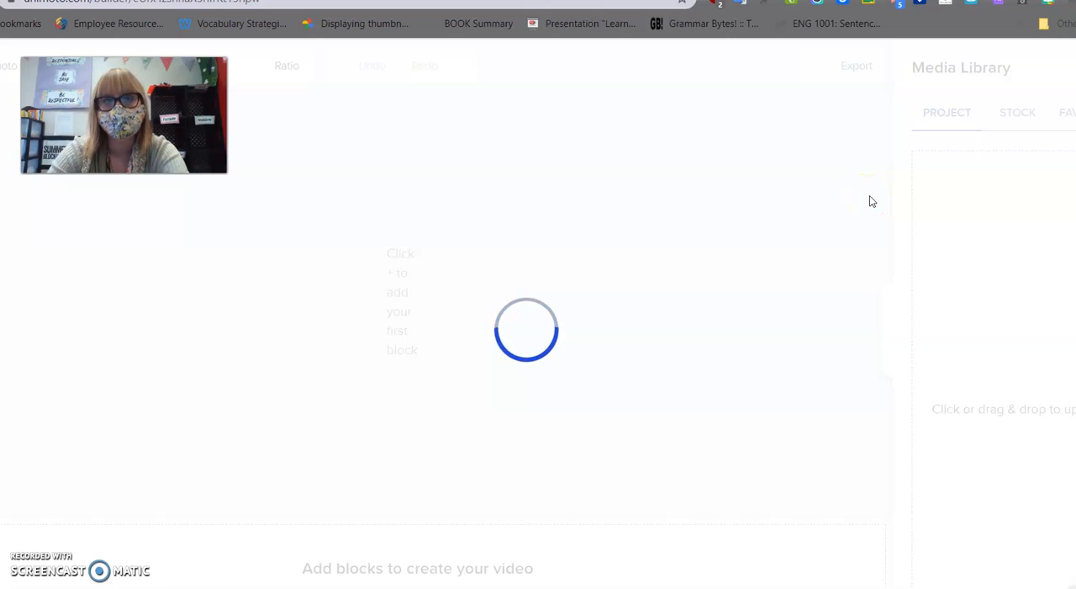
Set up the video with the Calm Waters theme and Landscape 16:9 ratio, skipping the media upload.
left_click(907, 122)
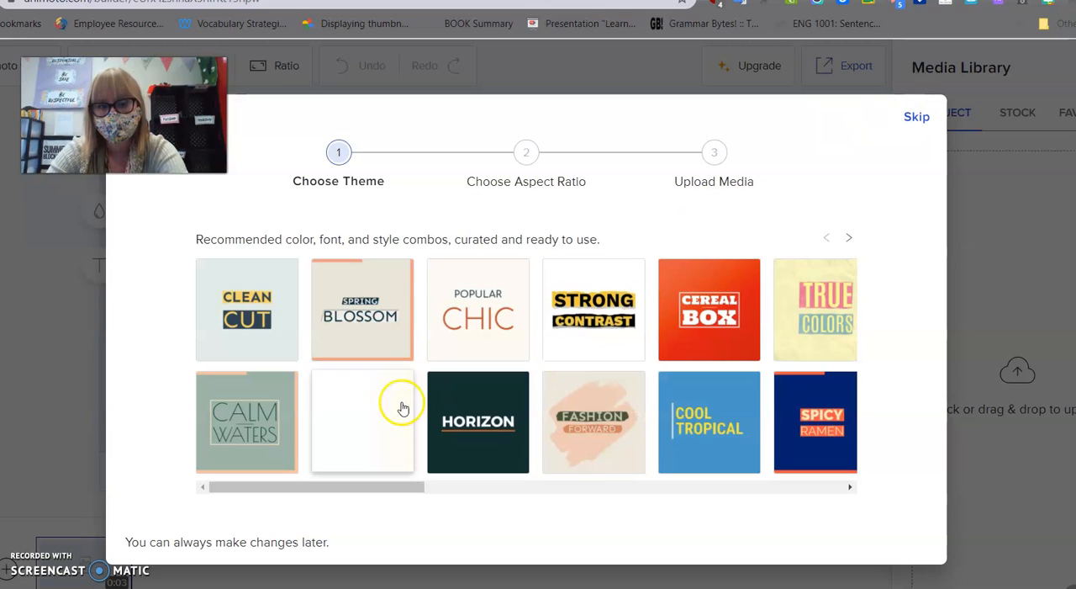
left_click(273, 419)
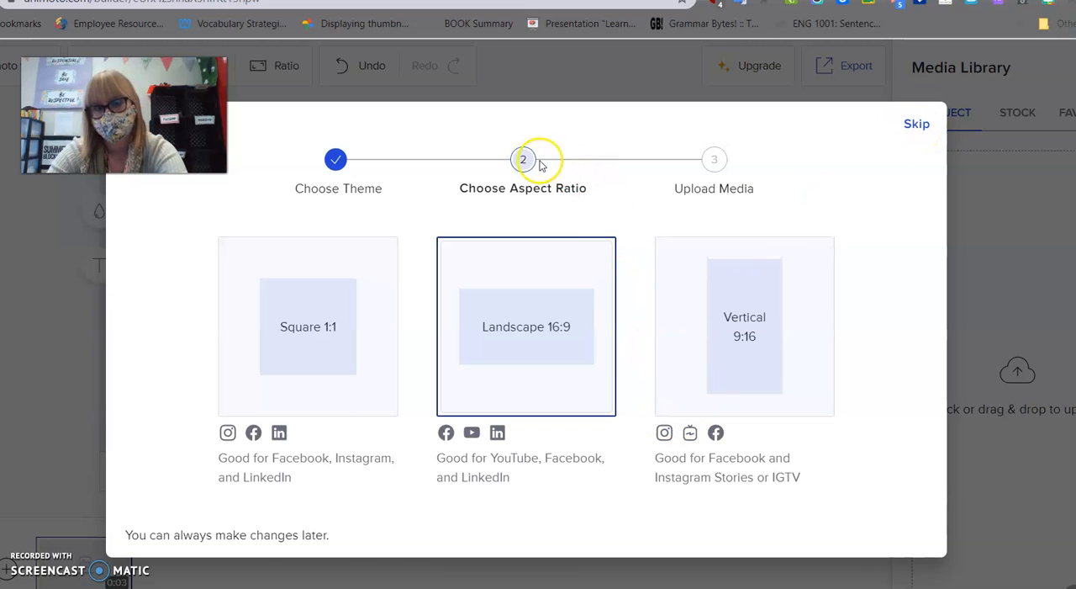
left_click(536, 340)
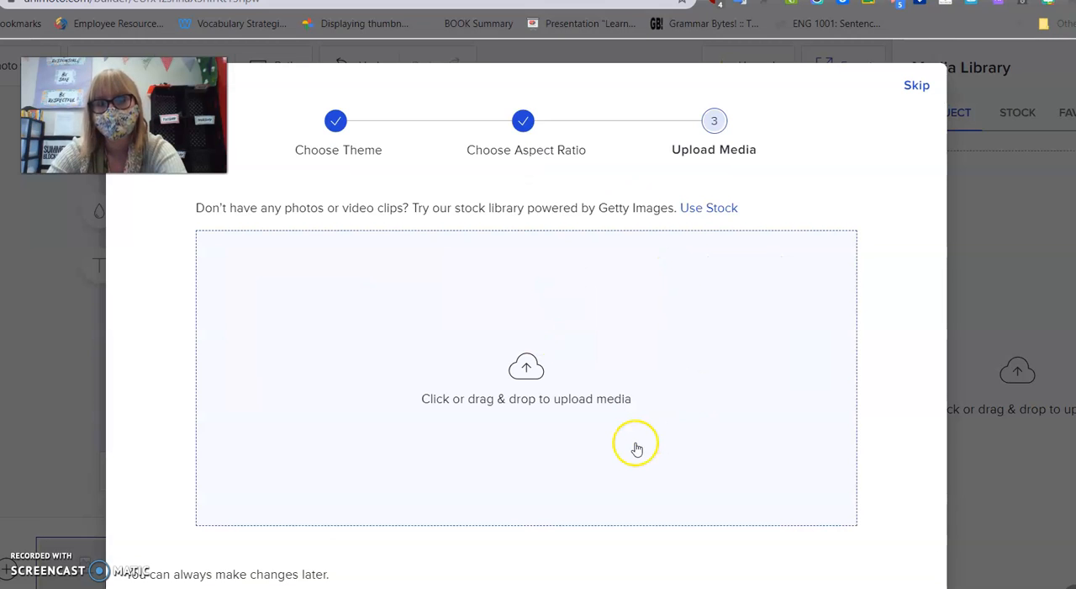
left_click(912, 89)
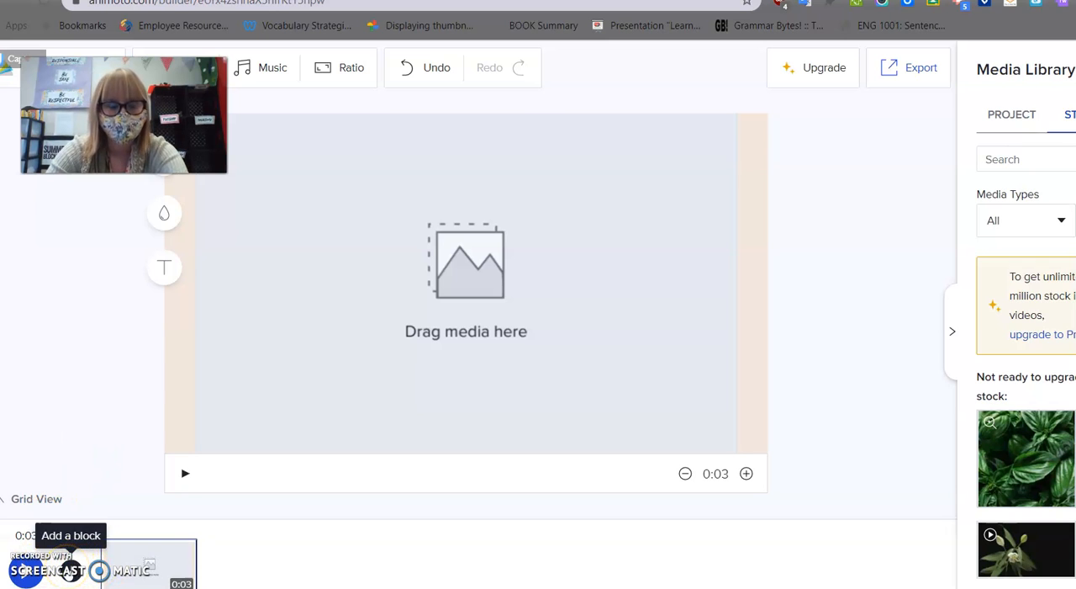
Add a text-only block with the Title & Subtitle layout to the video.
left_click(64, 562)
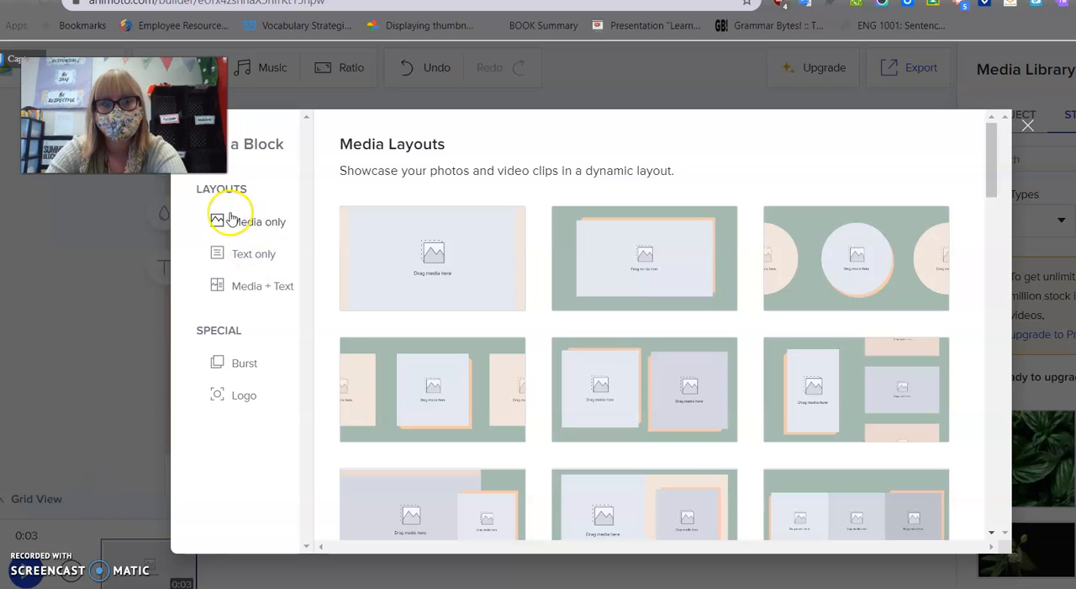
left_click(255, 262)
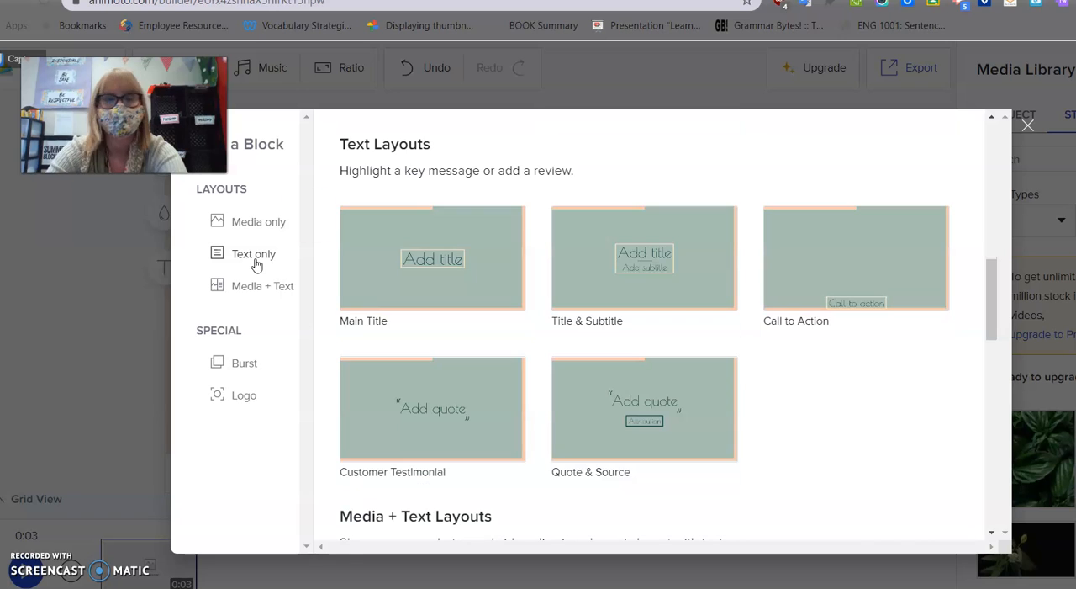
left_click(637, 255)
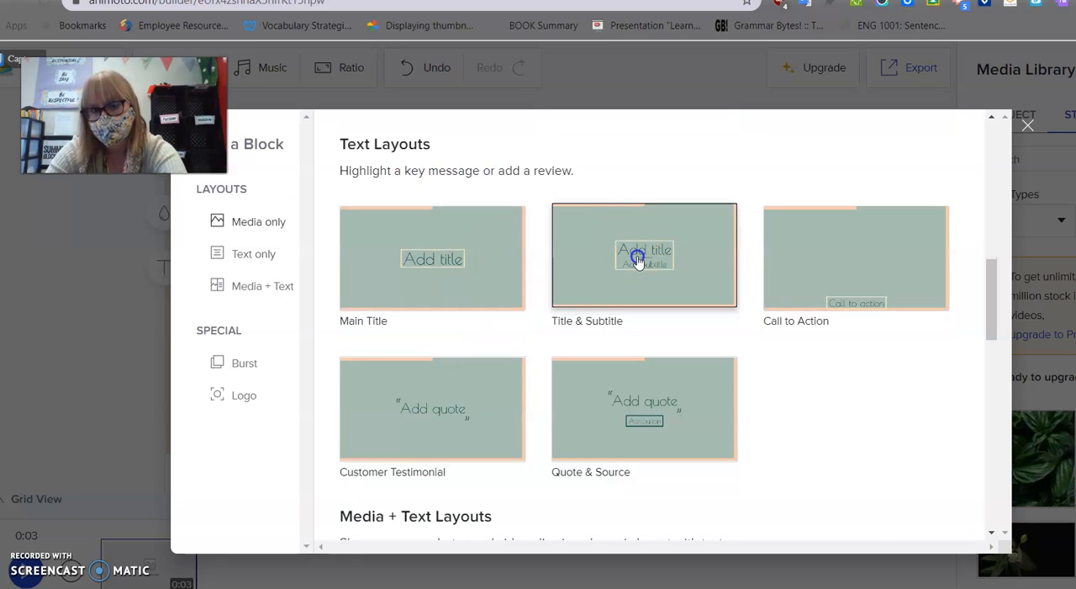
Enter "Hatchet" as the title and "Gary Paulson" as the subtitle of the text block.
left_click(451, 257)
triple_click(452, 257)
type("H")
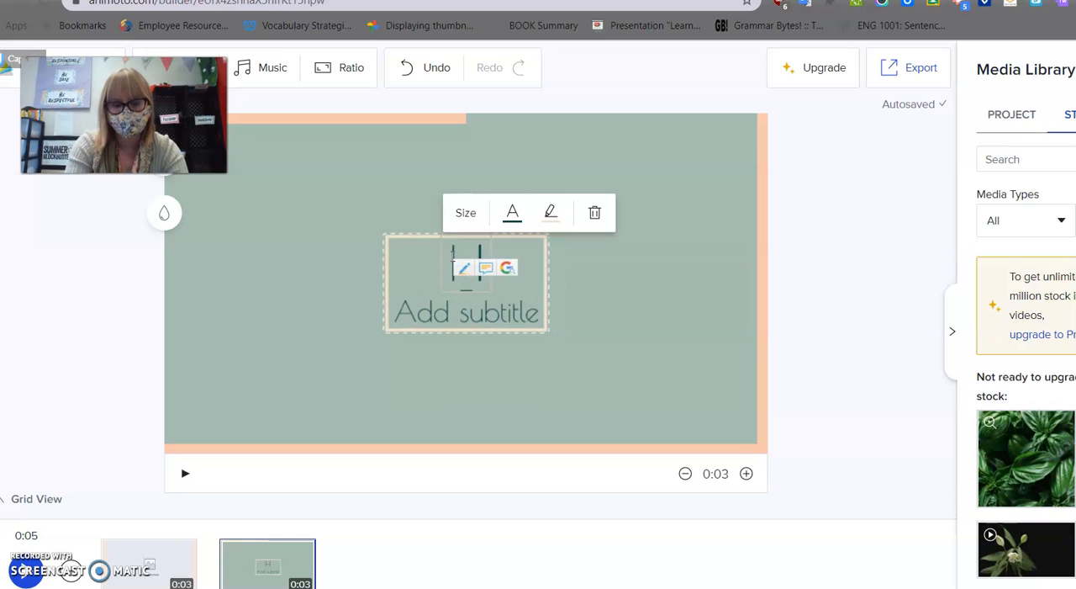
type("atchet")
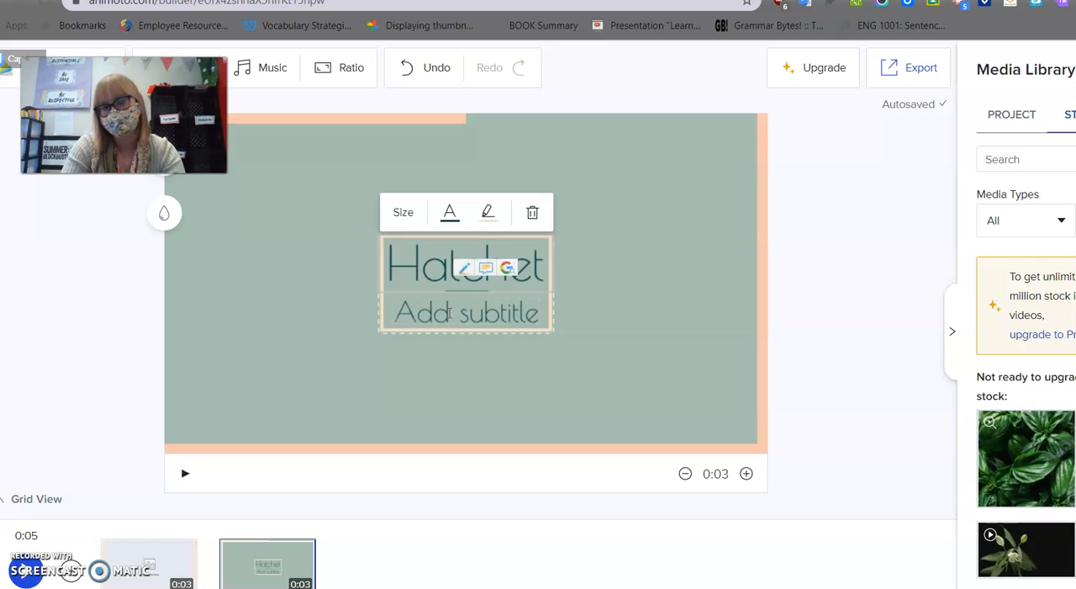
triple_click(435, 313)
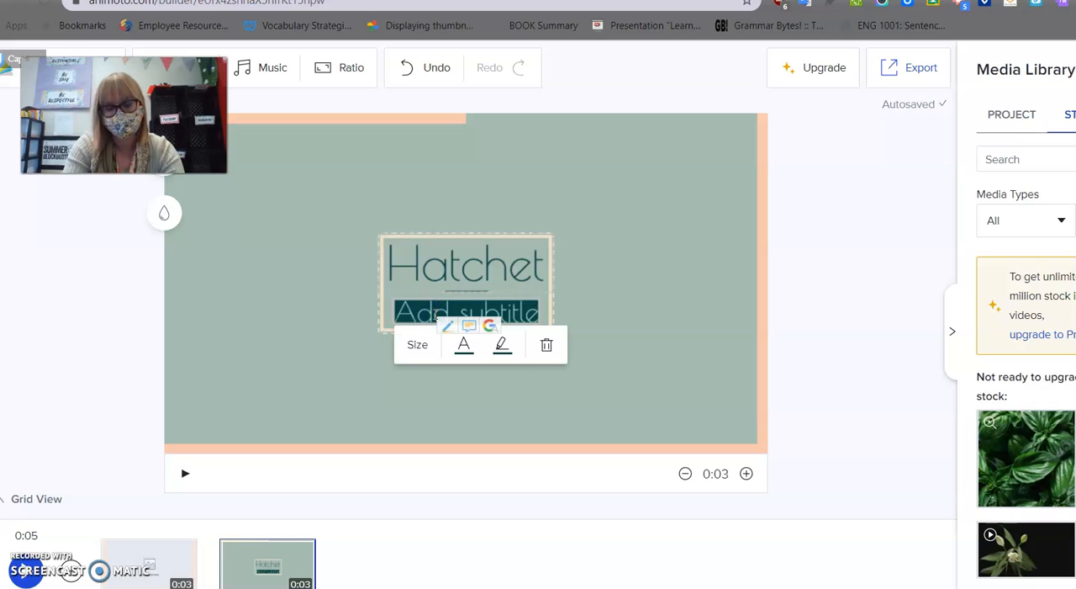
type("Gary Paul")
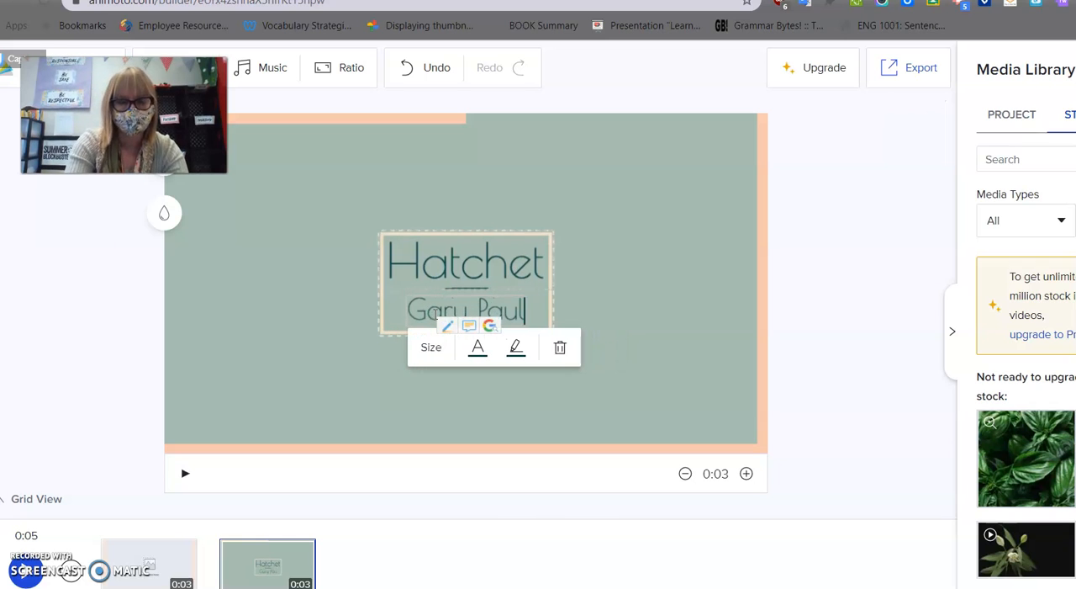
type("son")
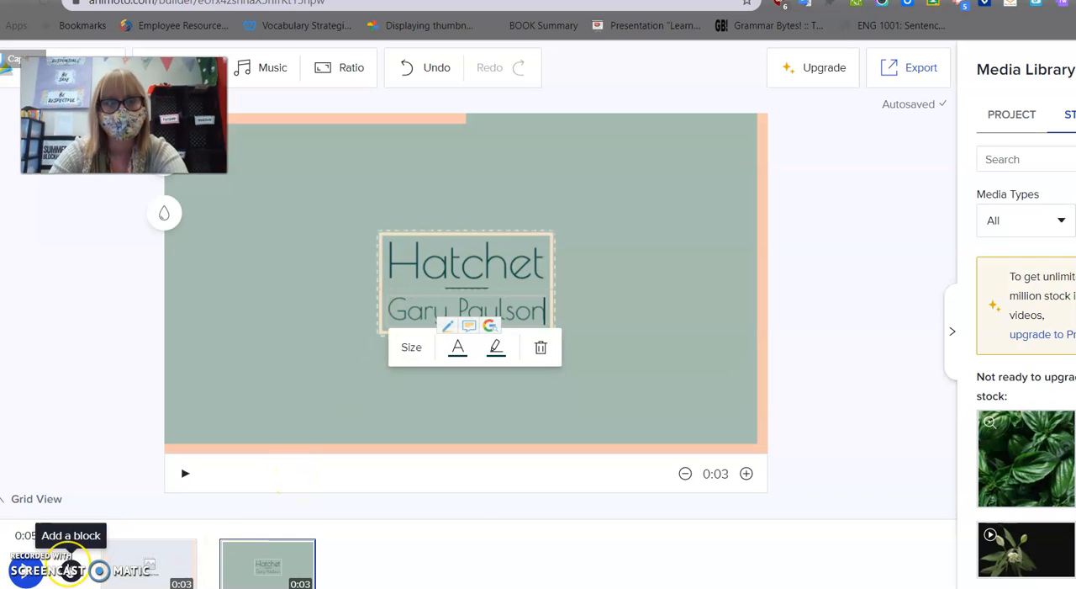
Add a Media + Text block using the layout with the image on the left and text on the right.
left_click(70, 565)
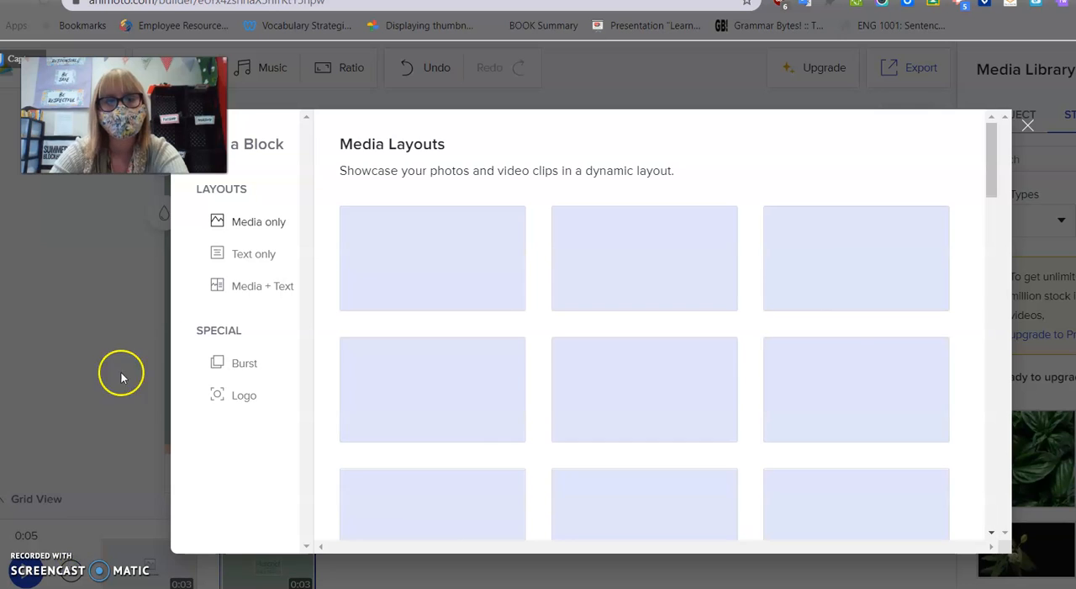
left_click(248, 255)
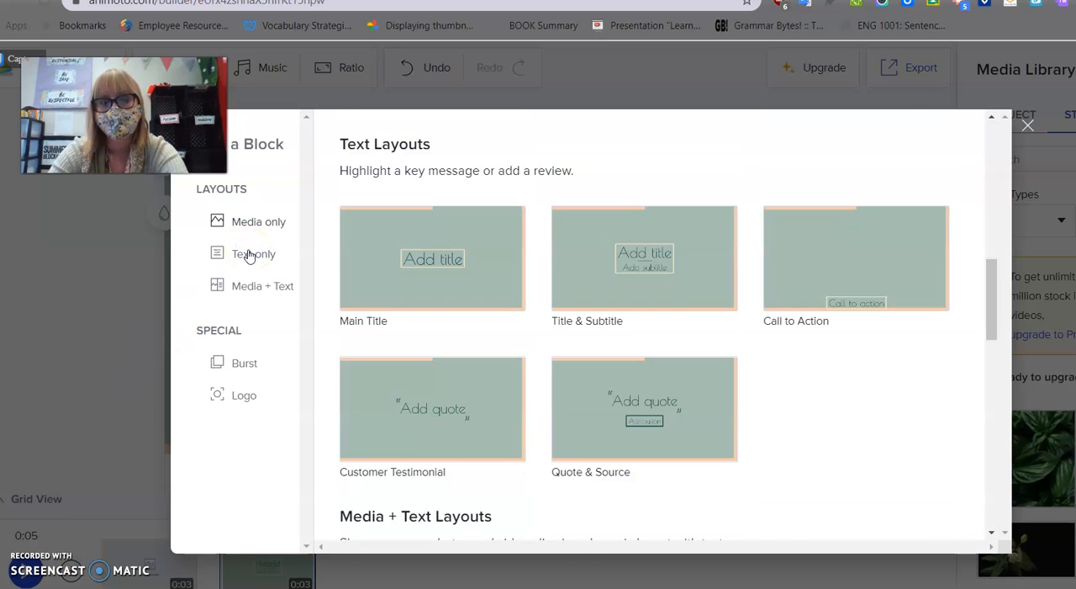
left_click(246, 291)
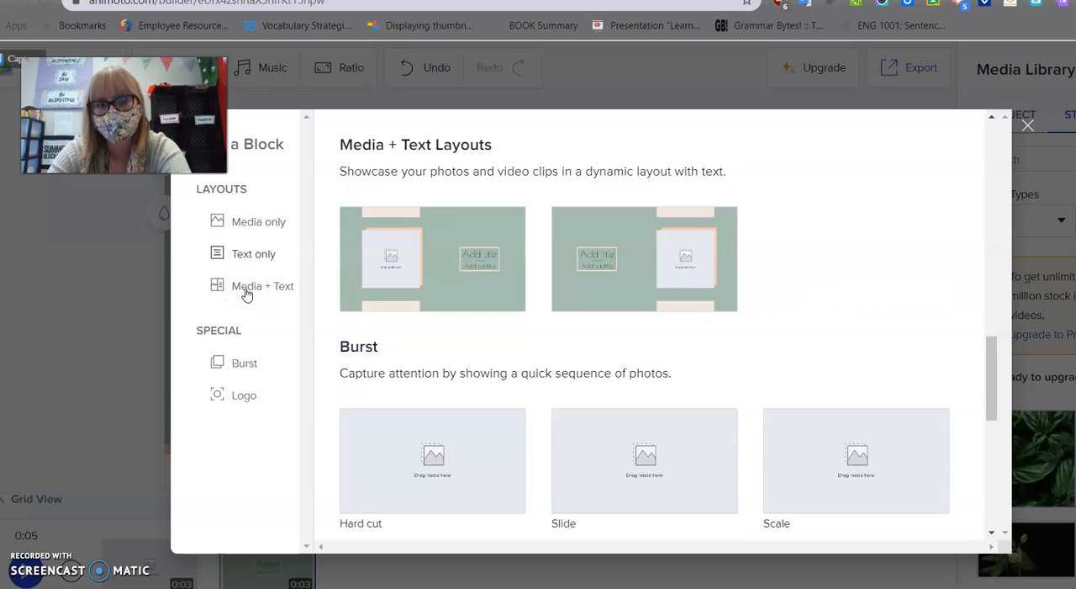
left_click(471, 276)
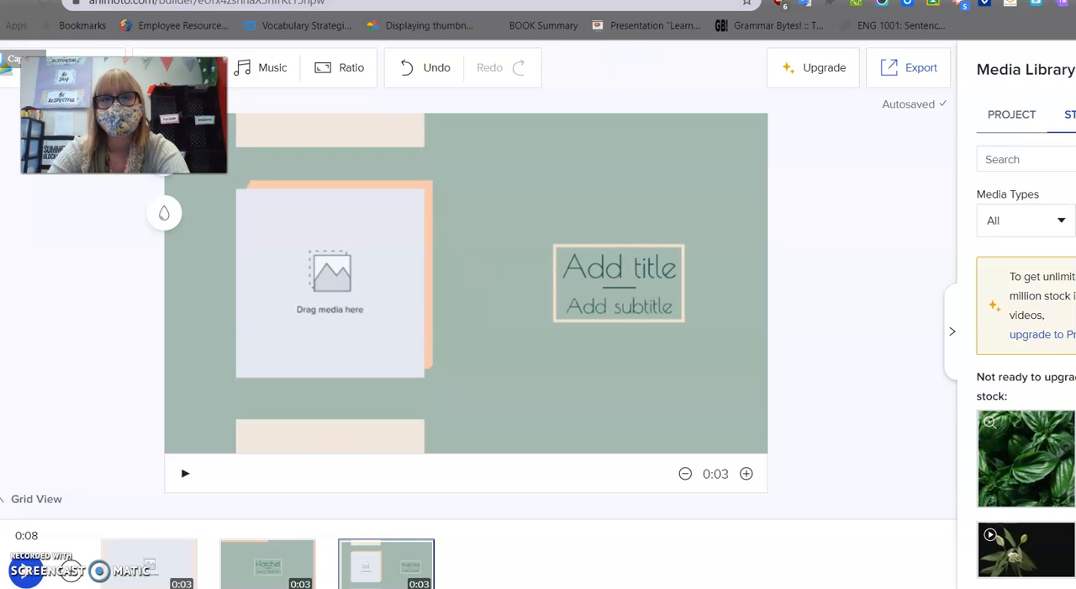
Consult the Book Talk – Pre-Write document in Google Docs and enter the setting as title "Canada" and subtitle "Wildrenes" in the new block.
left_click(626, 1)
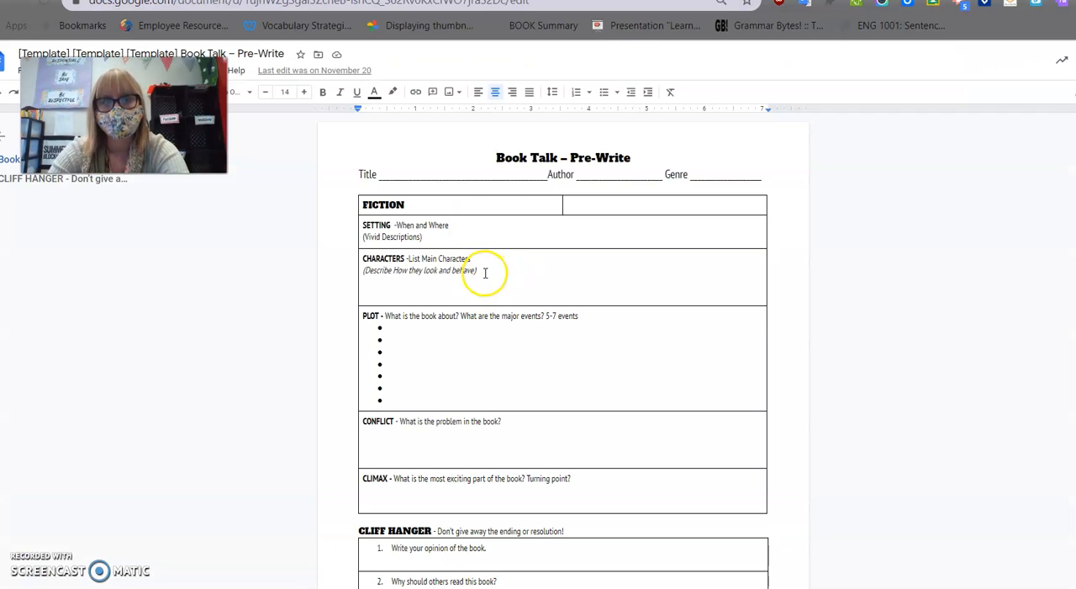
left_click(761, 1)
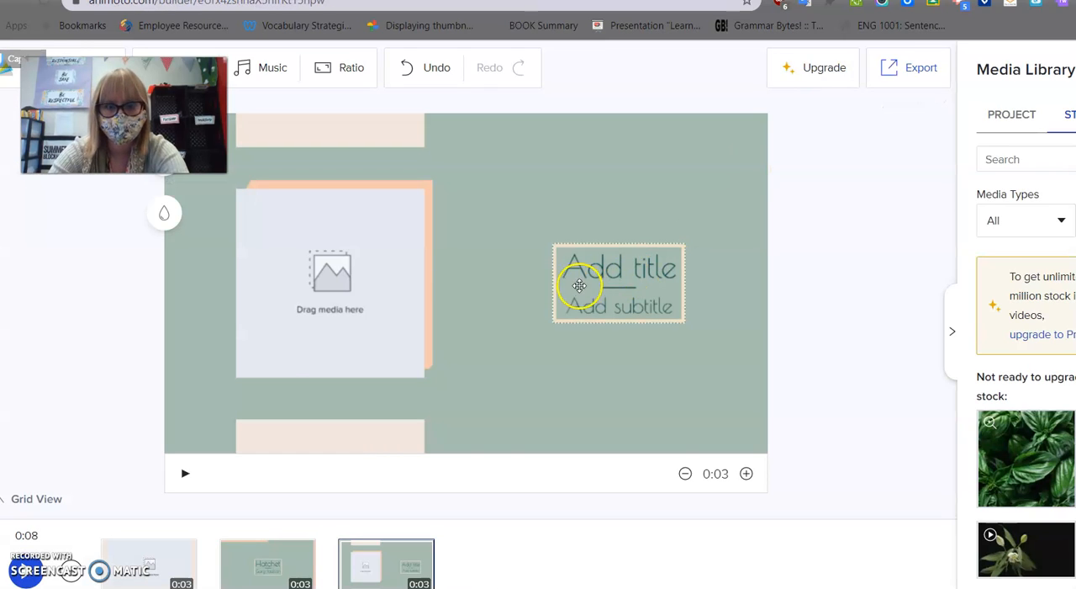
left_click(595, 270)
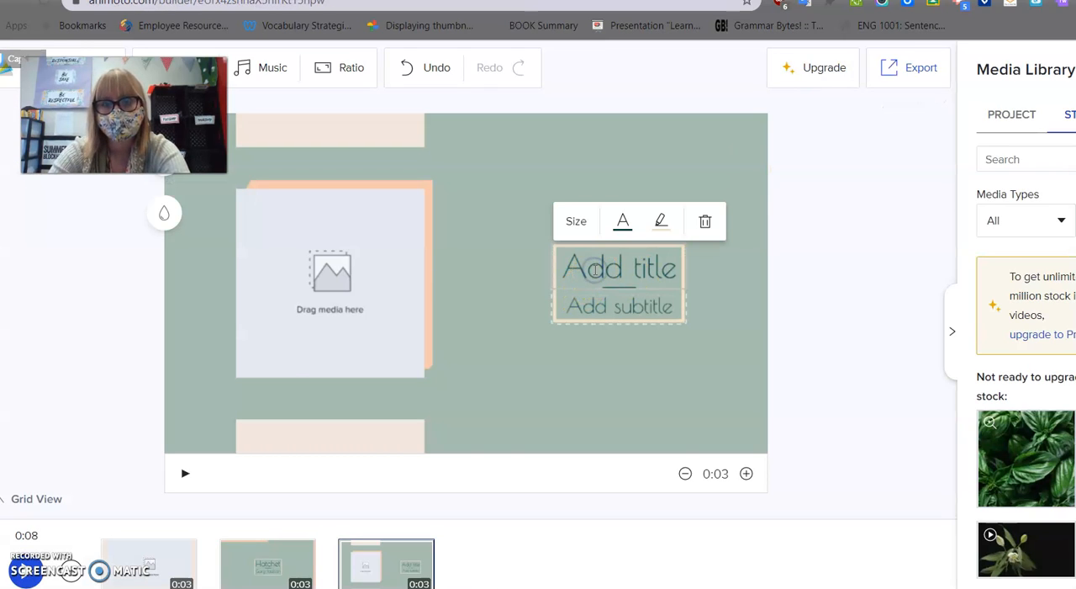
triple_click(594, 270)
type("Card")
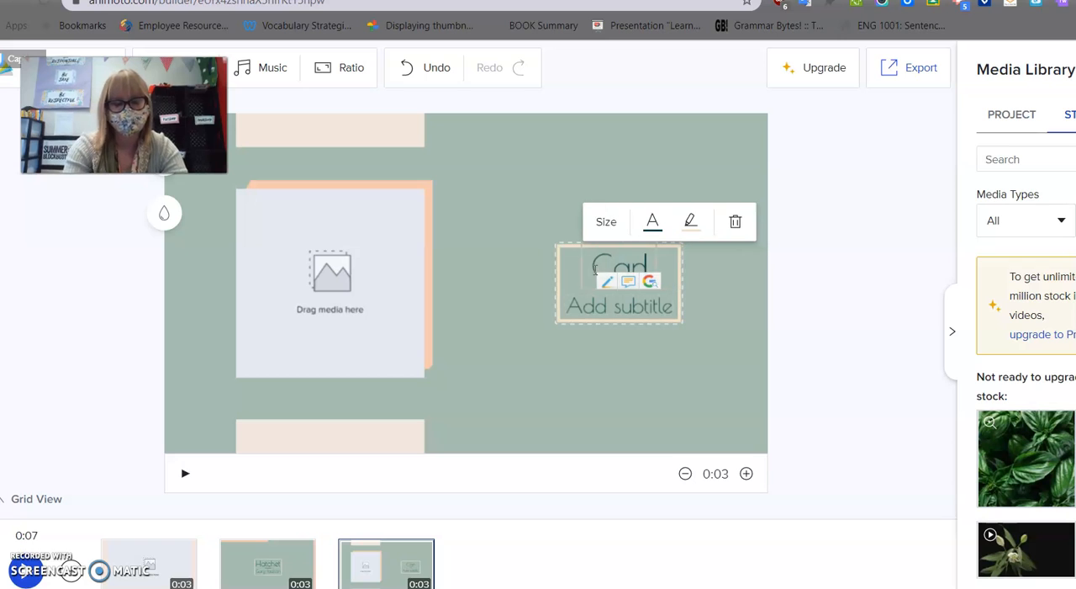
type("dd")
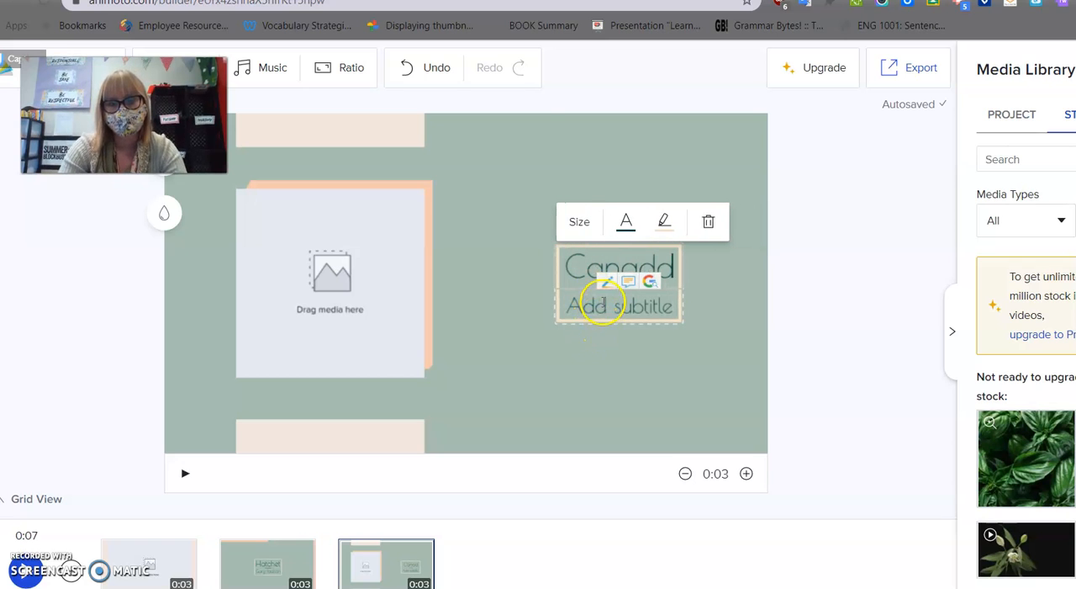
triple_click(602, 305)
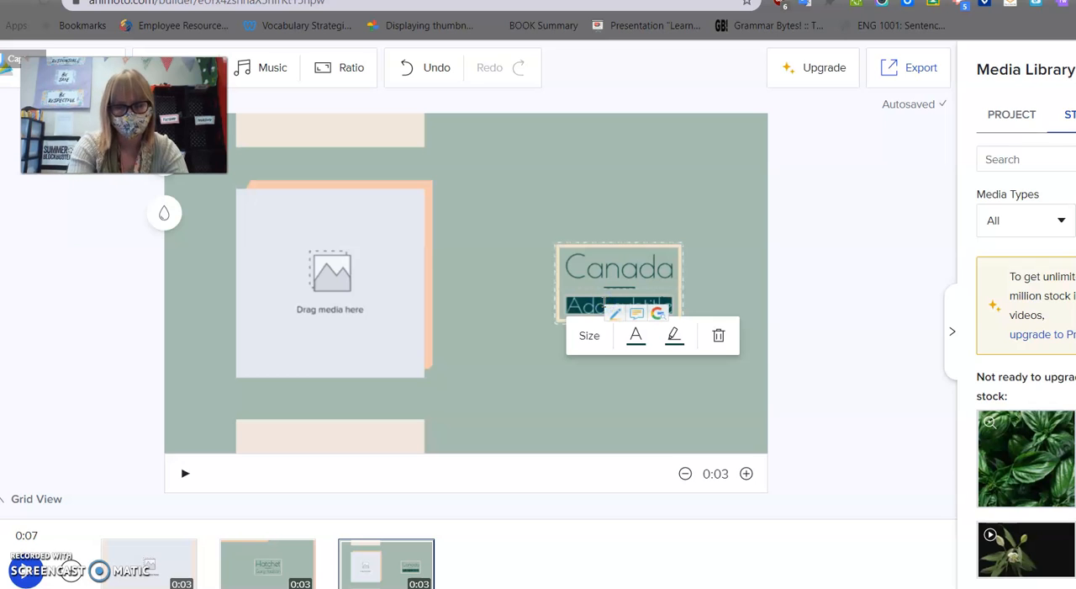
type("Wicked")
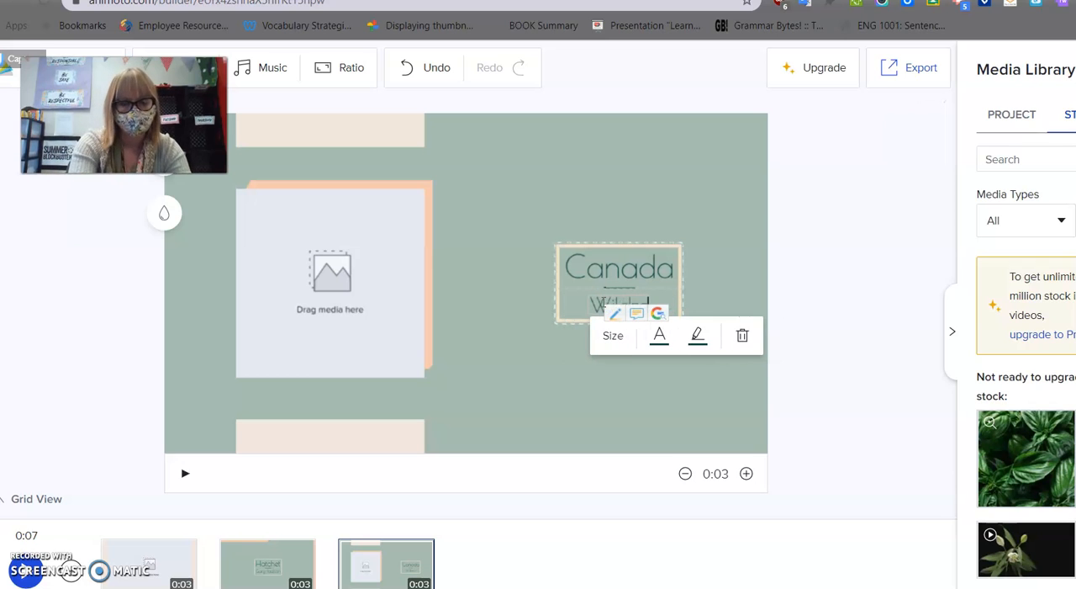
type("ness")
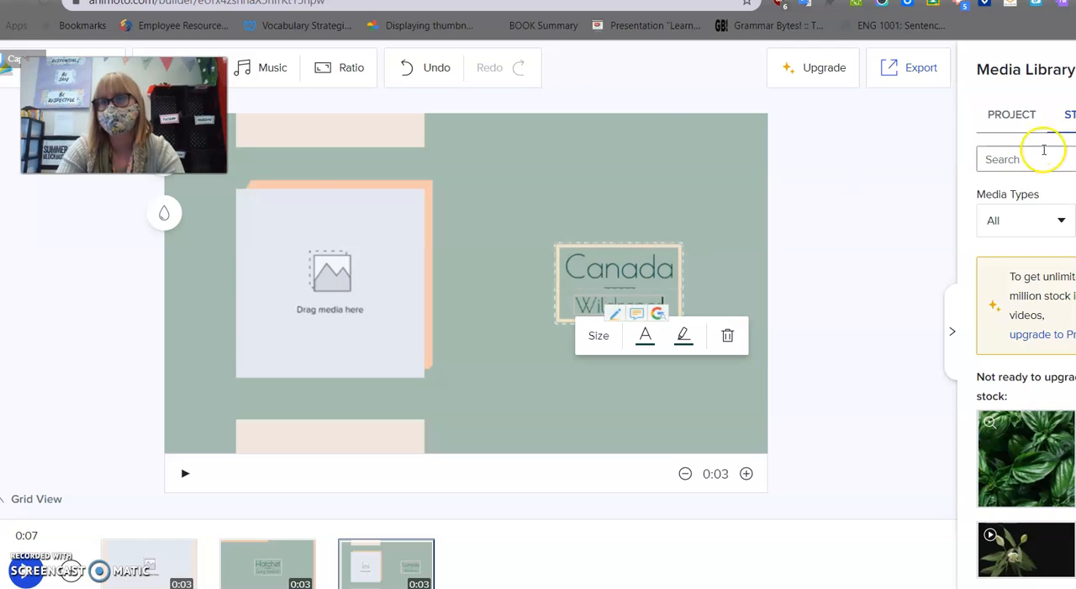
Correct the subtitle below "Canada" in the setting block to "Wilderness".
left_click(1023, 159)
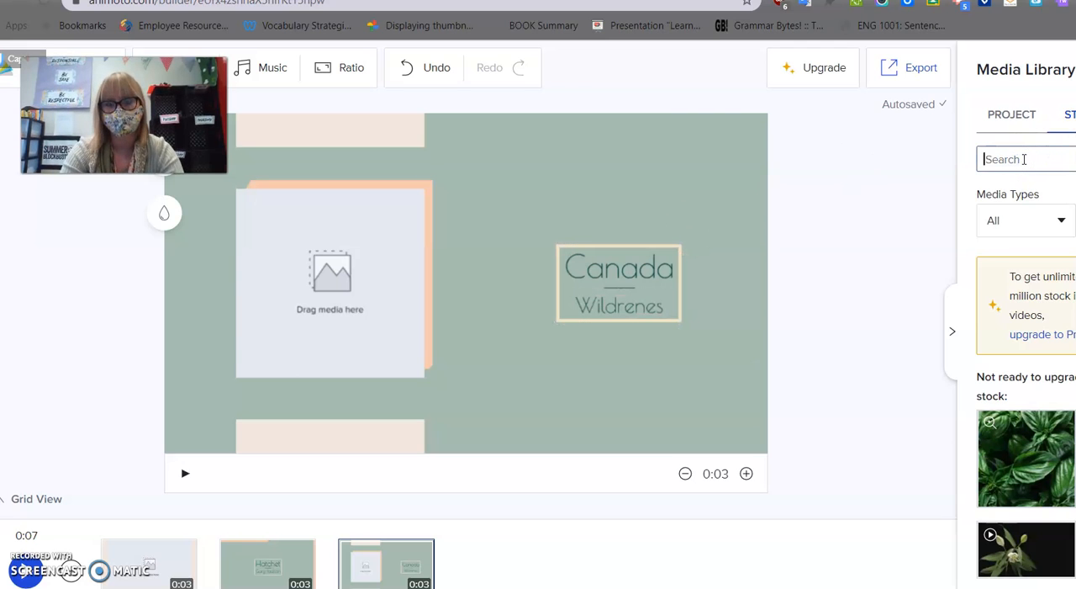
double_click(620, 306)
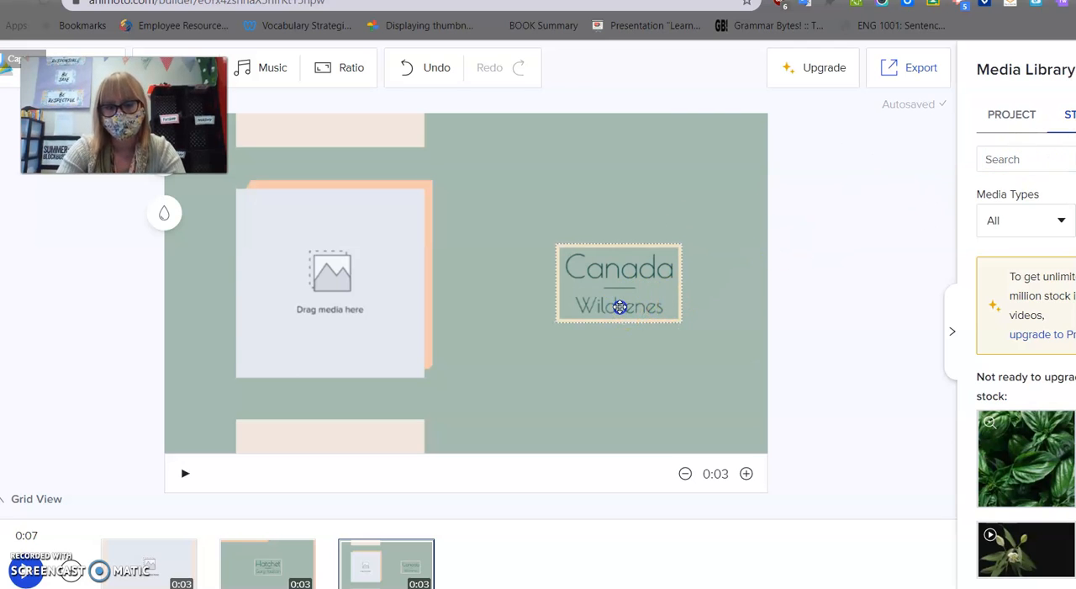
type("Wil")
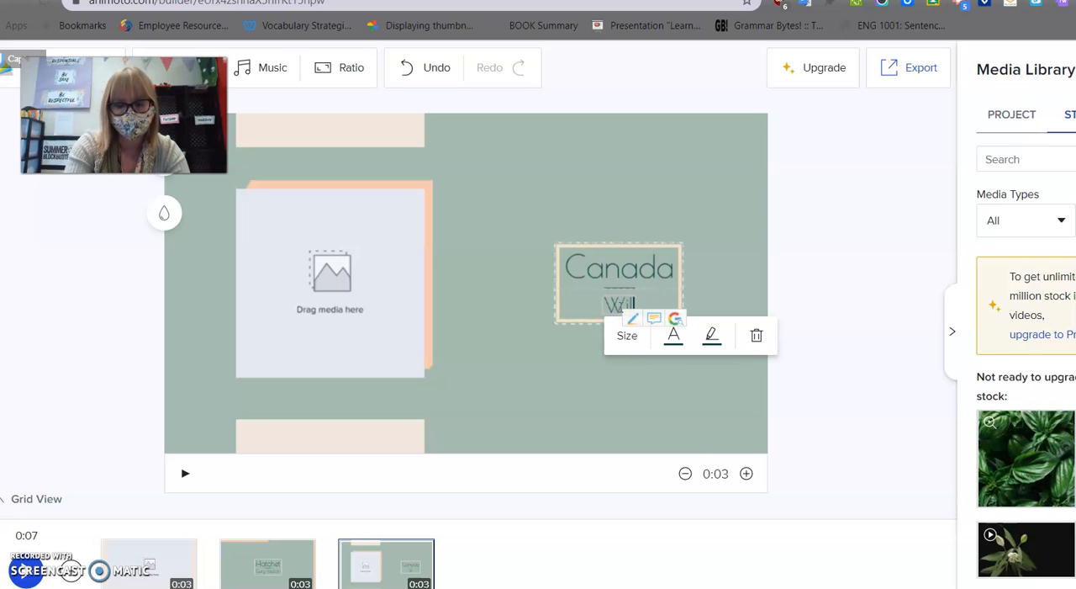
type("derness")
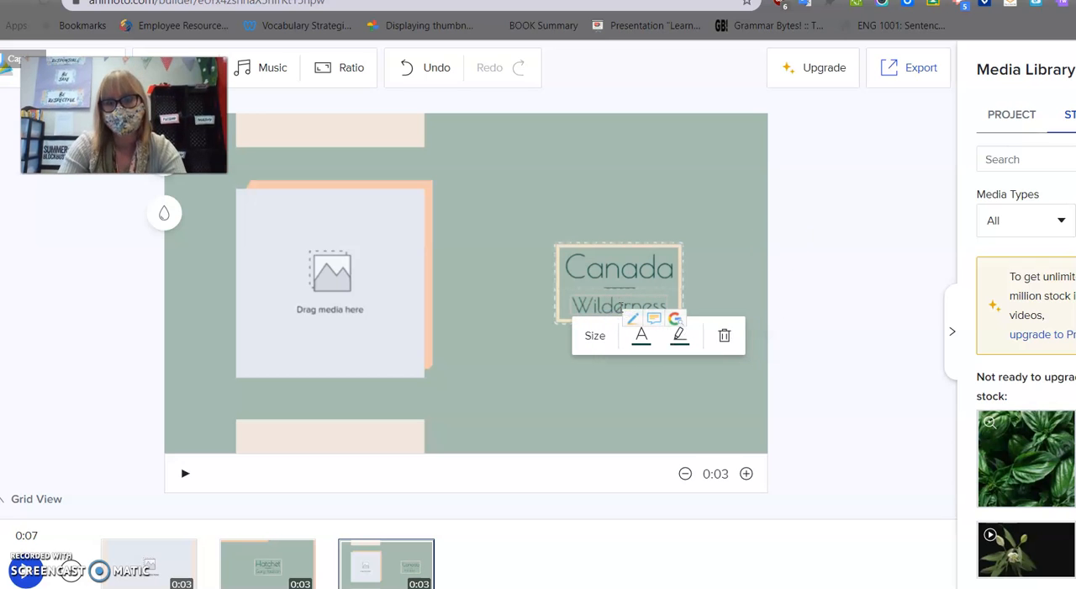
Search the stock media library for "woods" and browse the results for a suitable forest image.
left_click(1006, 159)
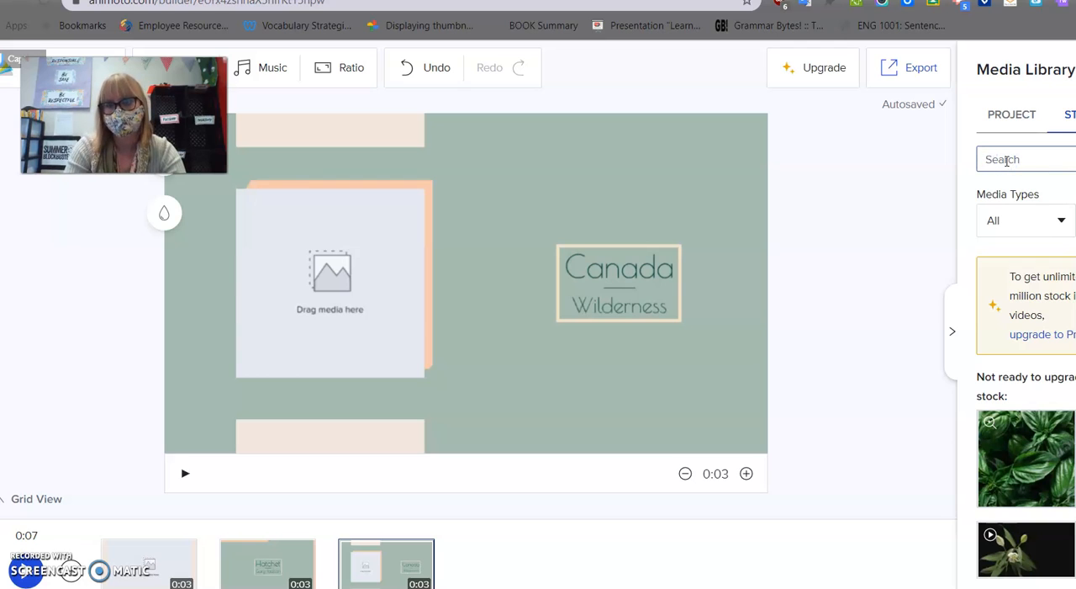
key("Return")
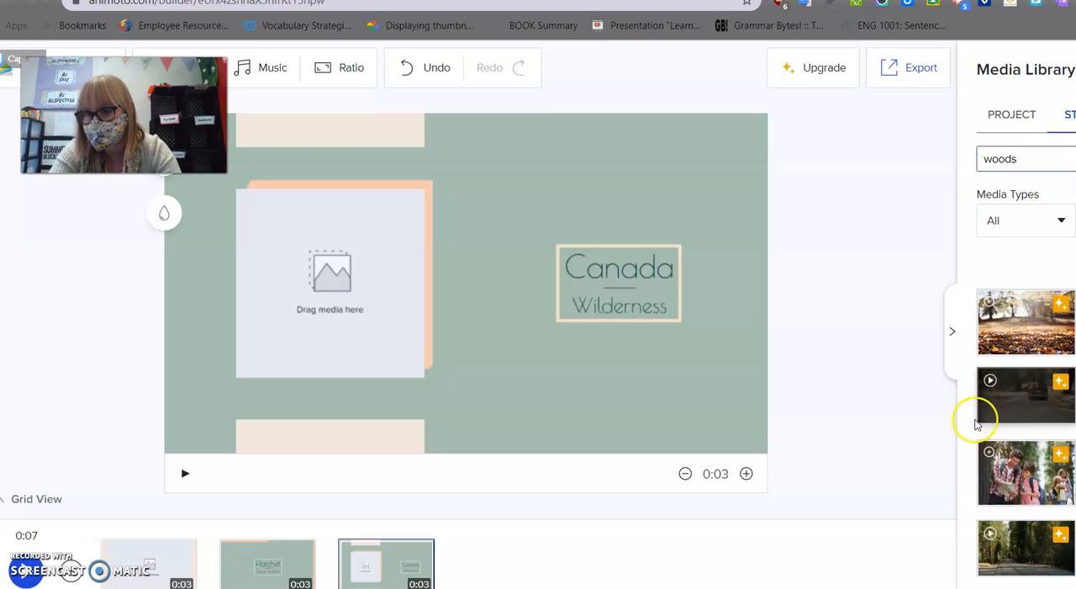
scroll(1051, 441, "down", 2)
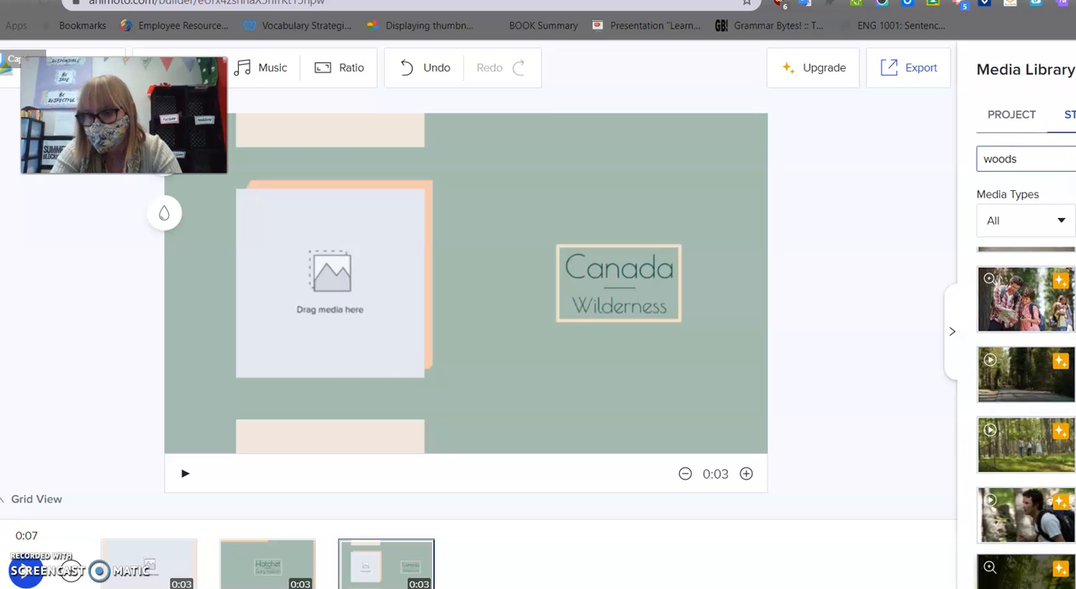
scroll(1027, 464, "down", 2)
scroll(1027, 463, "down", 5)
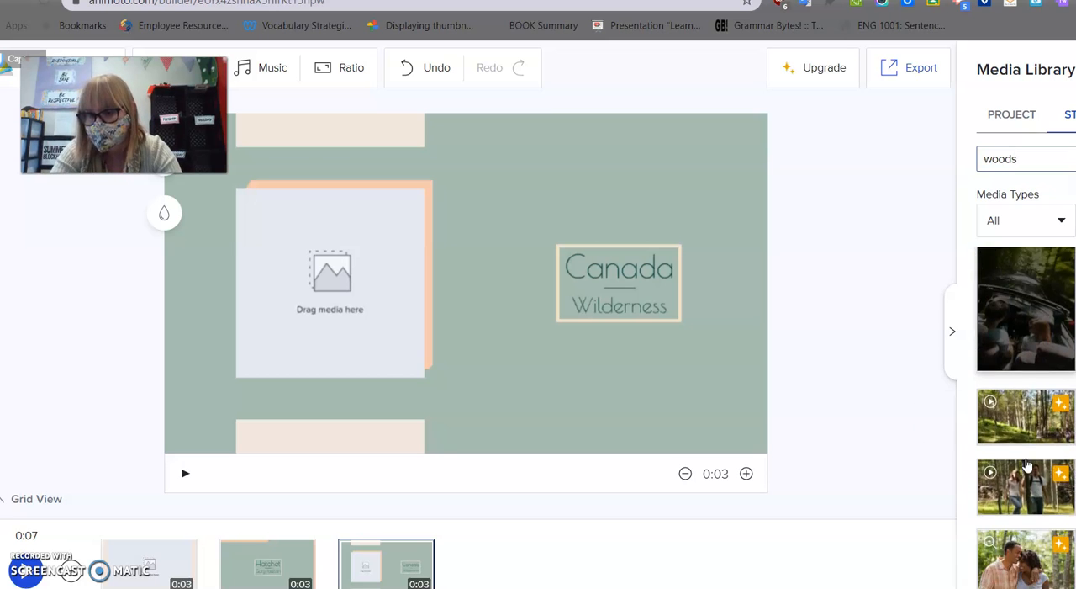
scroll(1027, 463, "down", 5)
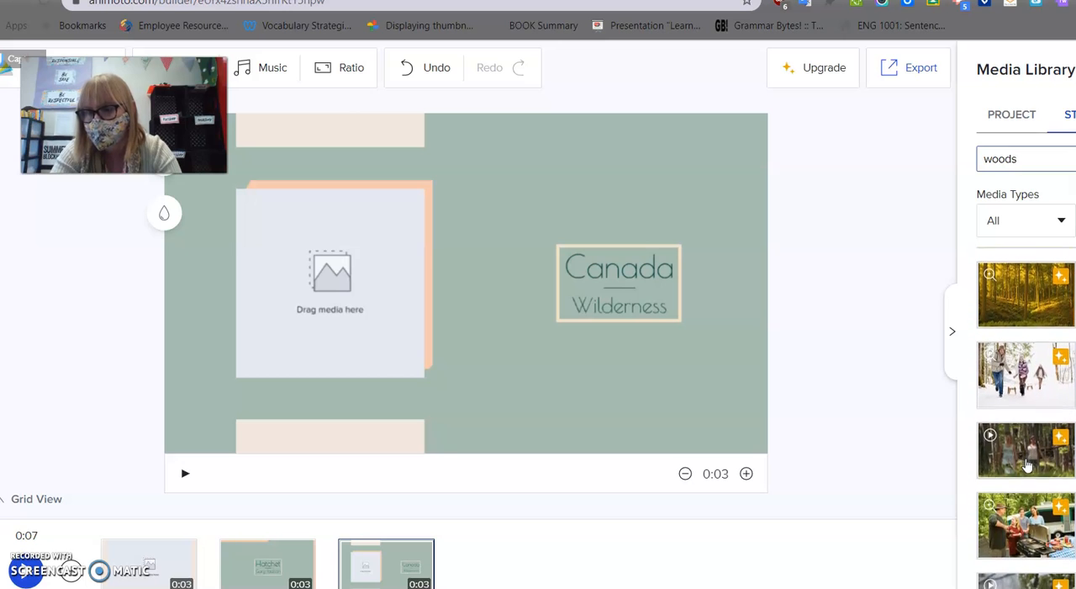
scroll(1026, 463, "down", 5)
Try to use the premium golden forest photo from the stock results and dismiss the Pro upgrade offer.
left_click(1025, 393)
left_click(1019, 390)
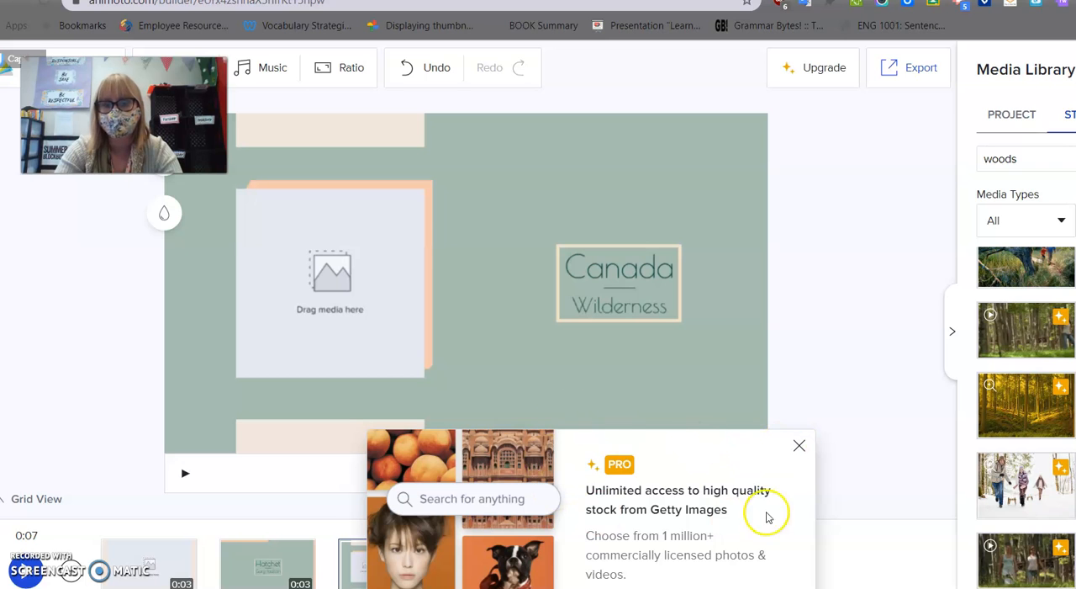
left_click(795, 446)
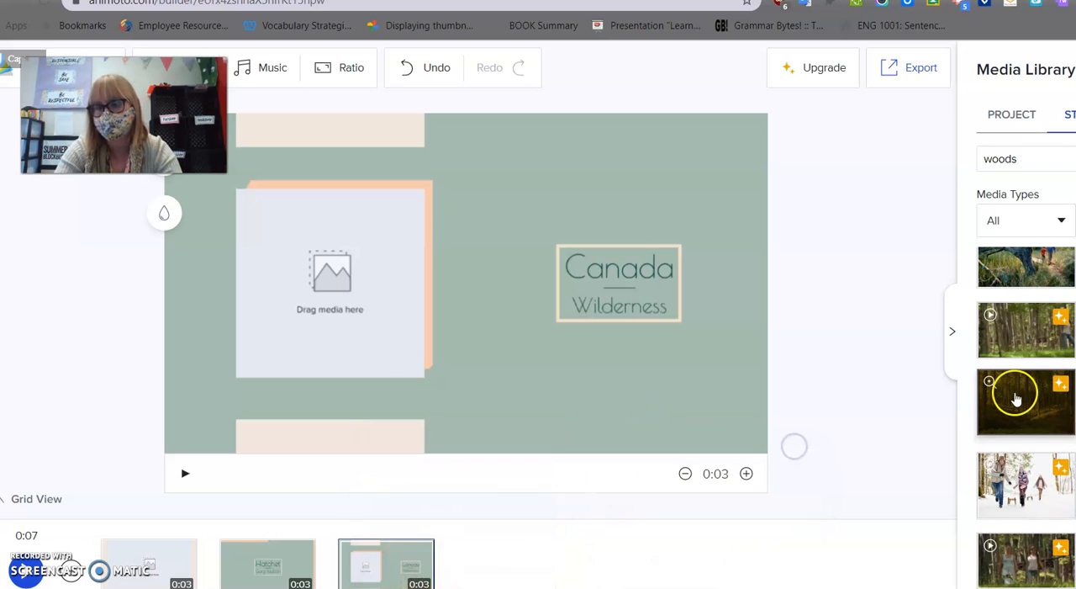
Check the media type filter and look further through the "woods" stock results.
left_click(1041, 218)
left_click(1041, 217)
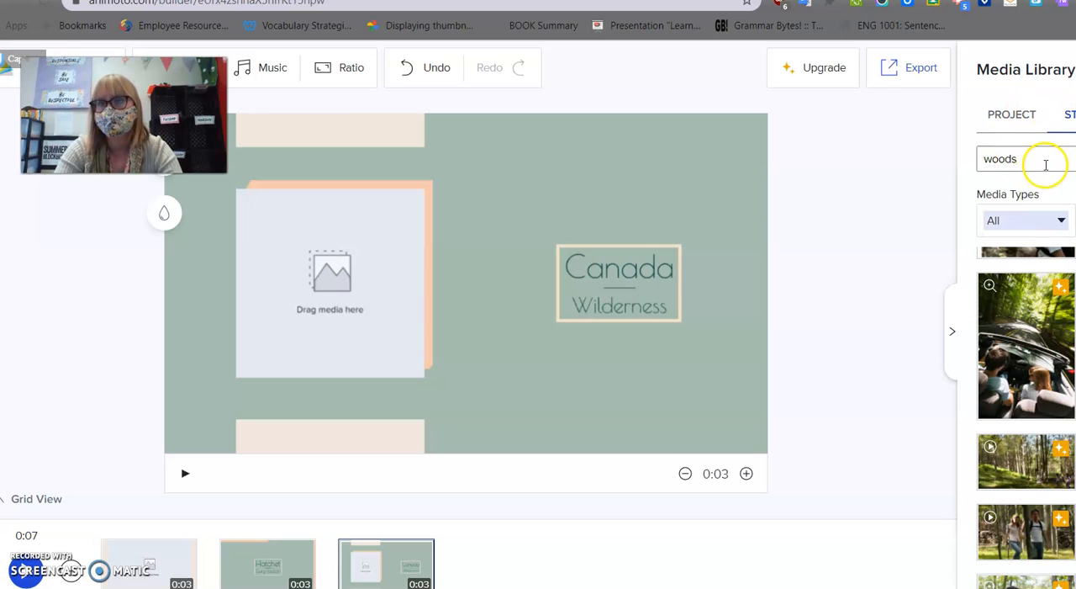
scroll(1040, 316, "down", 10)
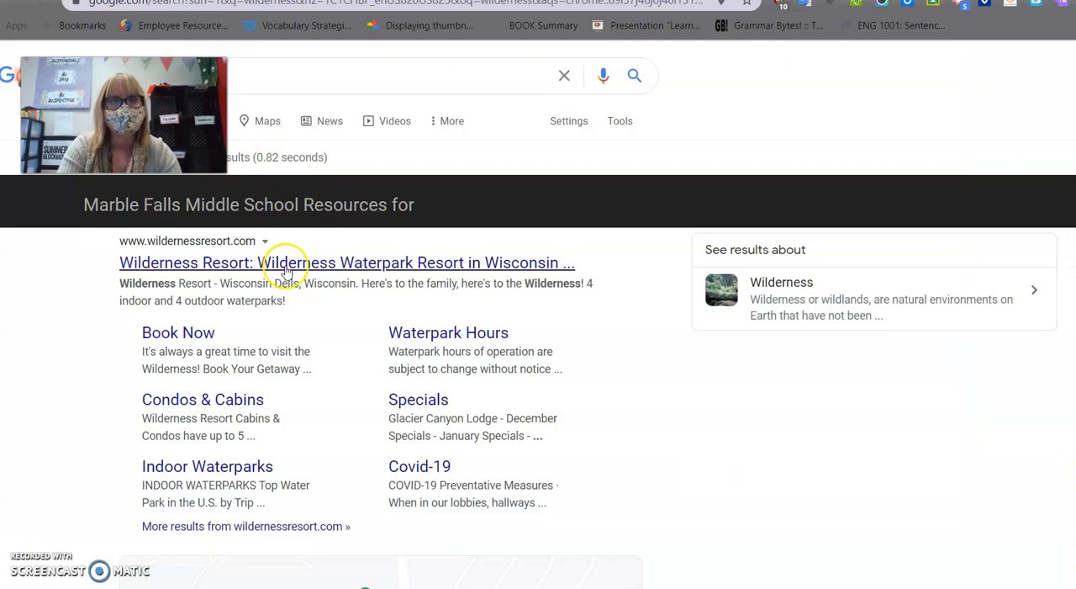
scroll(285, 269, "down", 2)
scroll(286, 269, "up", 2)
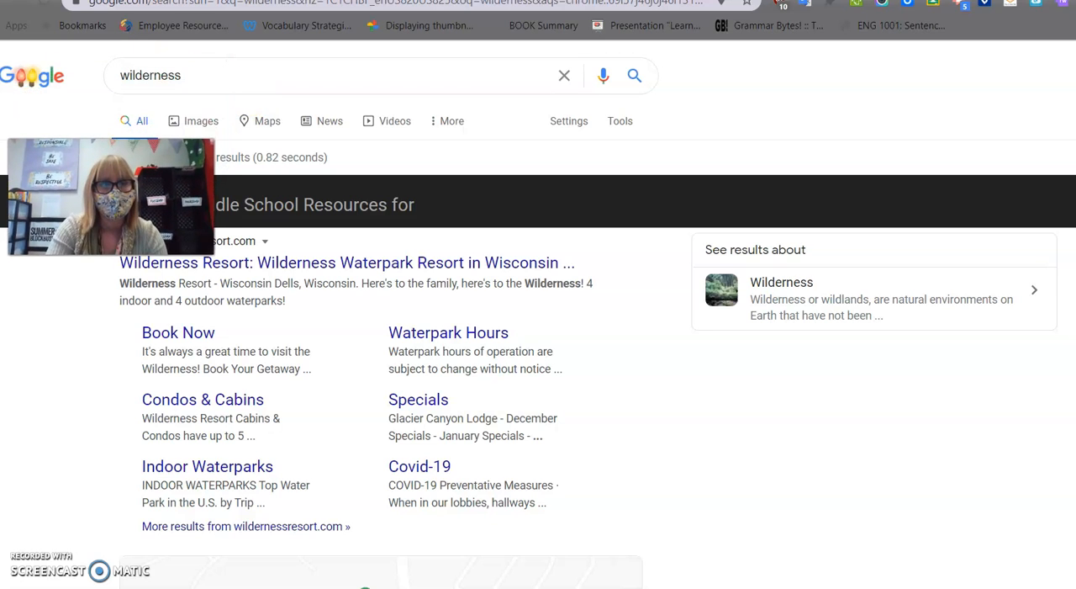
Find images for "wilderness" on Google and save the forested valley lake picture to Downloads as the JPEG "Wild".
left_click(201, 126)
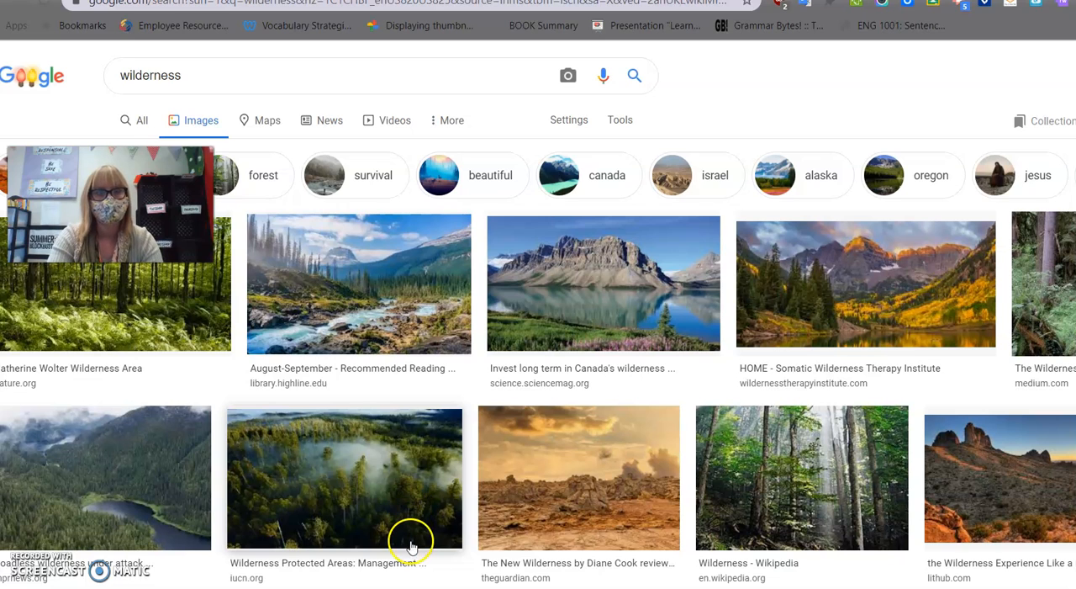
scroll(421, 504, "down", 1)
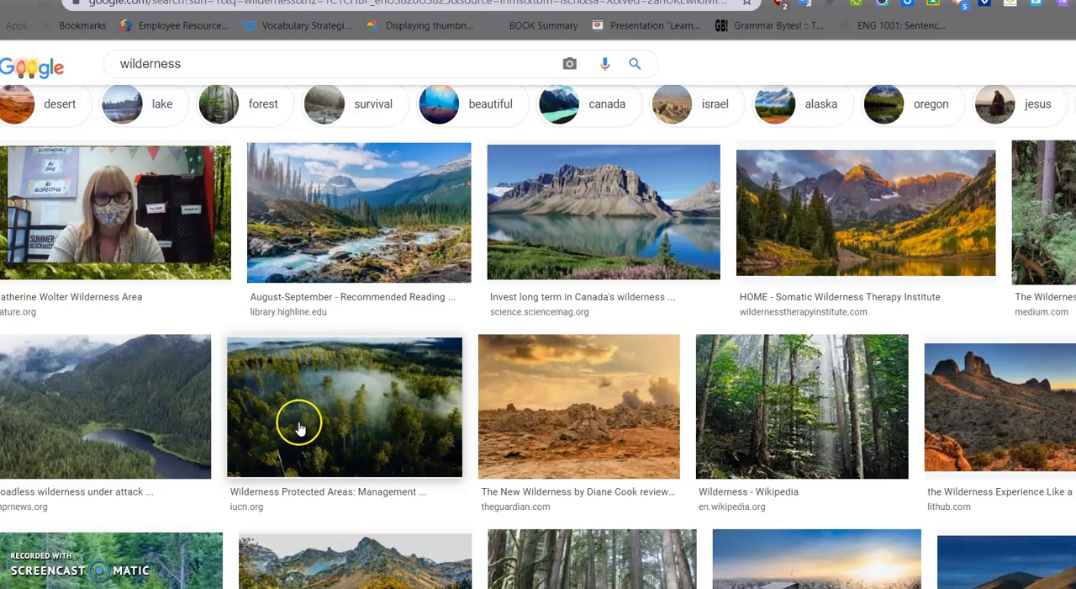
right_click(143, 420)
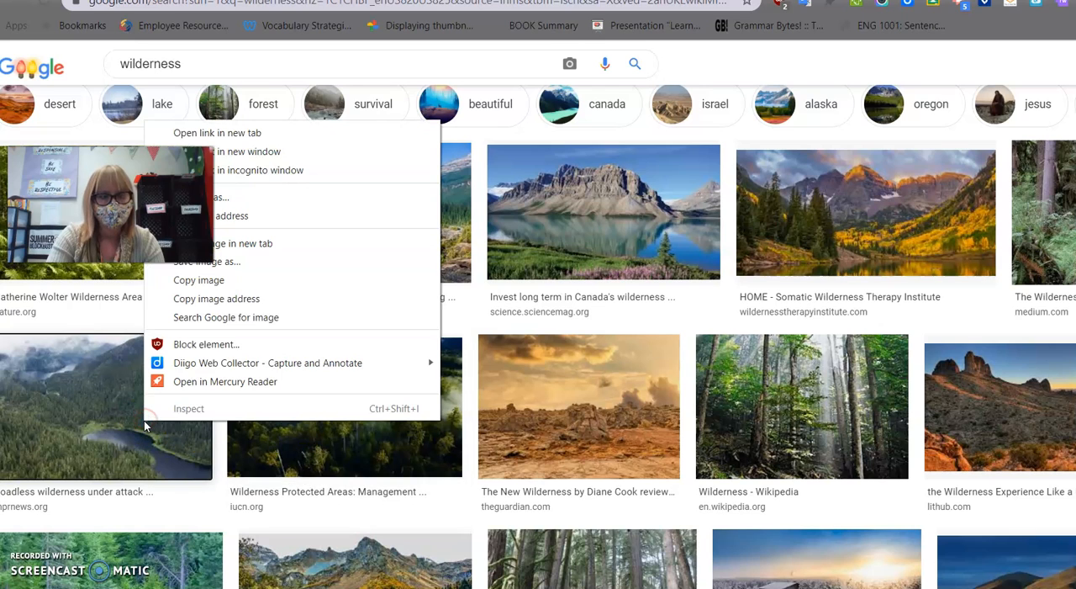
left_click(239, 267)
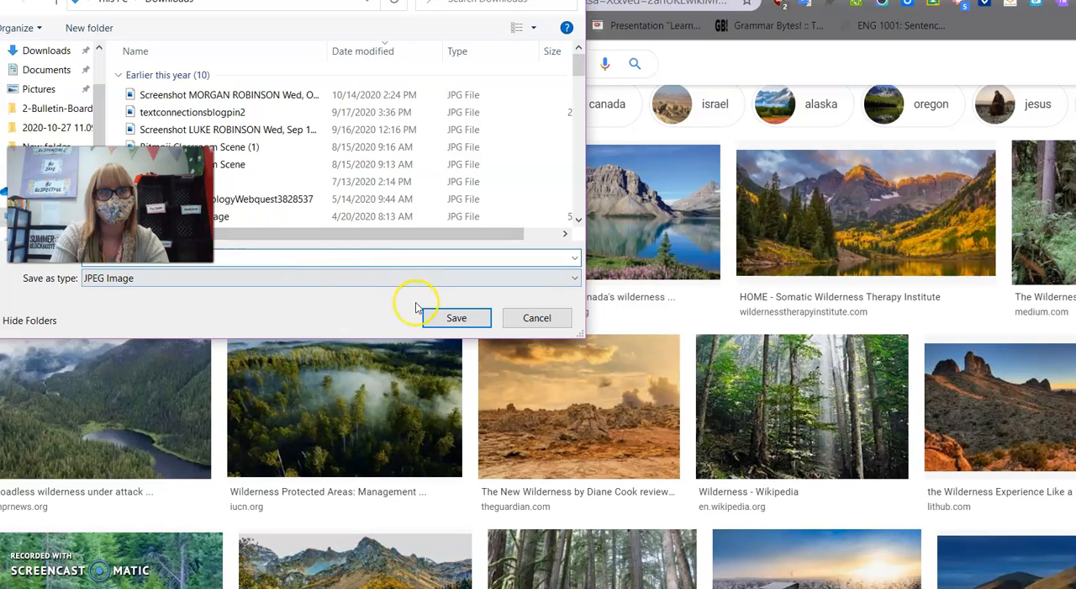
left_click(453, 321)
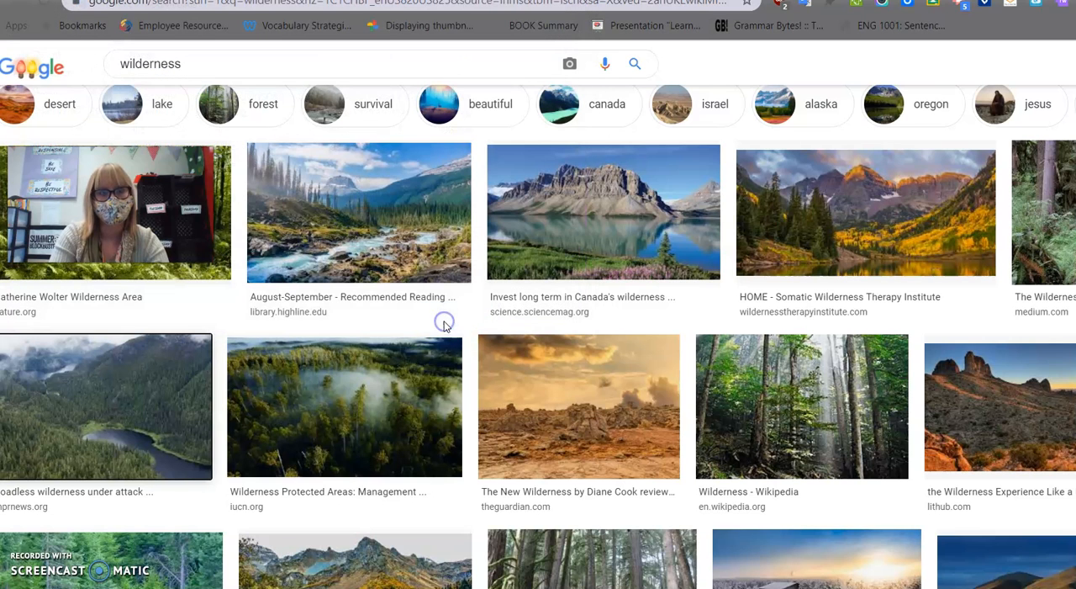
Switch back to Animoto, upload the Wild image from Downloads to the project media, and place it in the Canada block's placeholder.
left_click(539, 0)
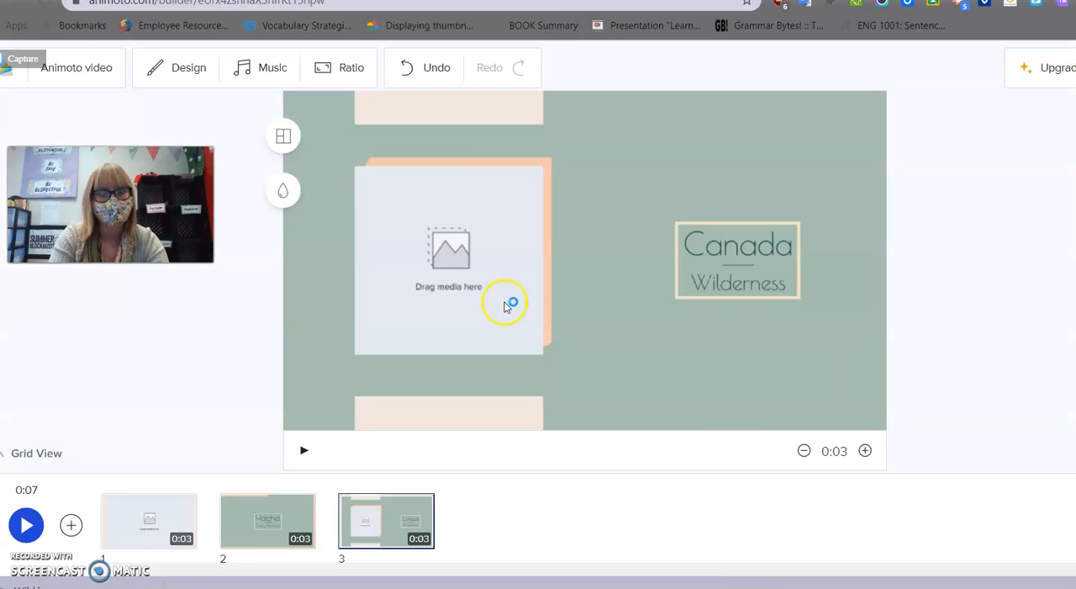
left_click(474, 255)
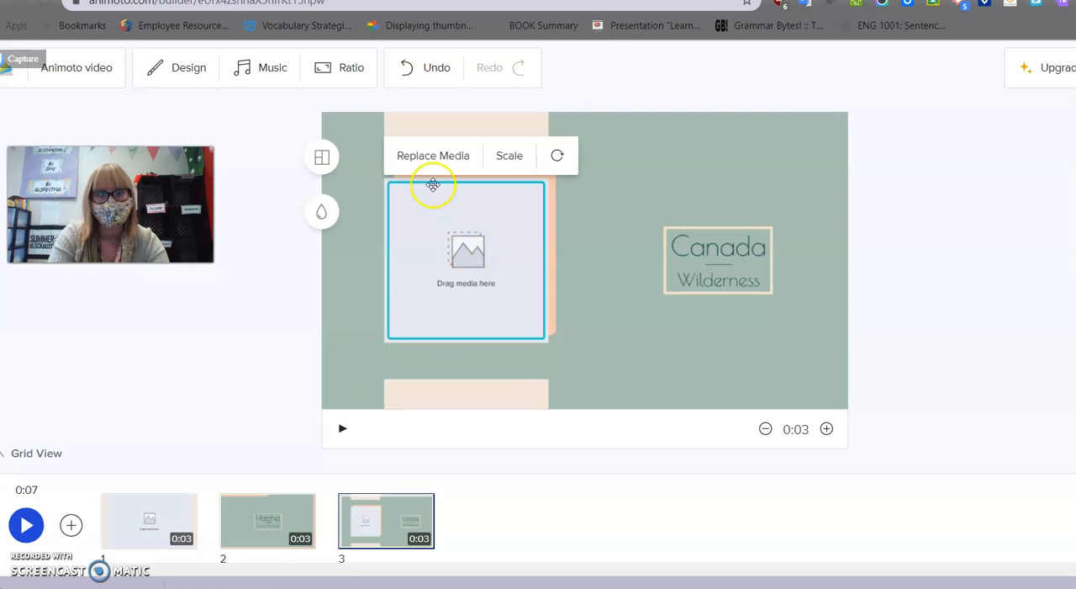
left_click(427, 156)
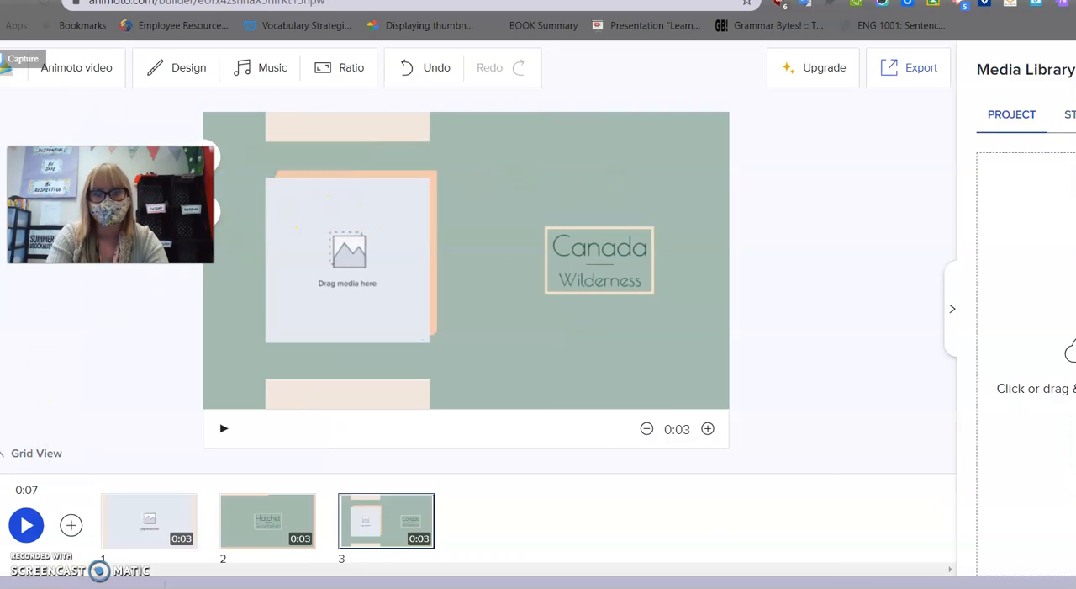
left_click(1071, 115)
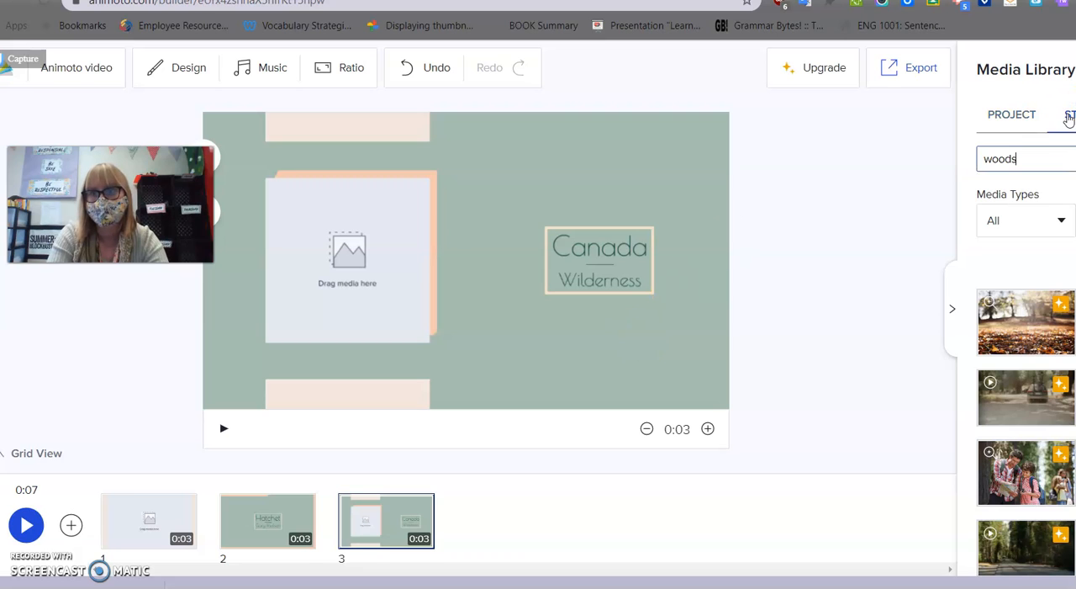
left_click(1025, 115)
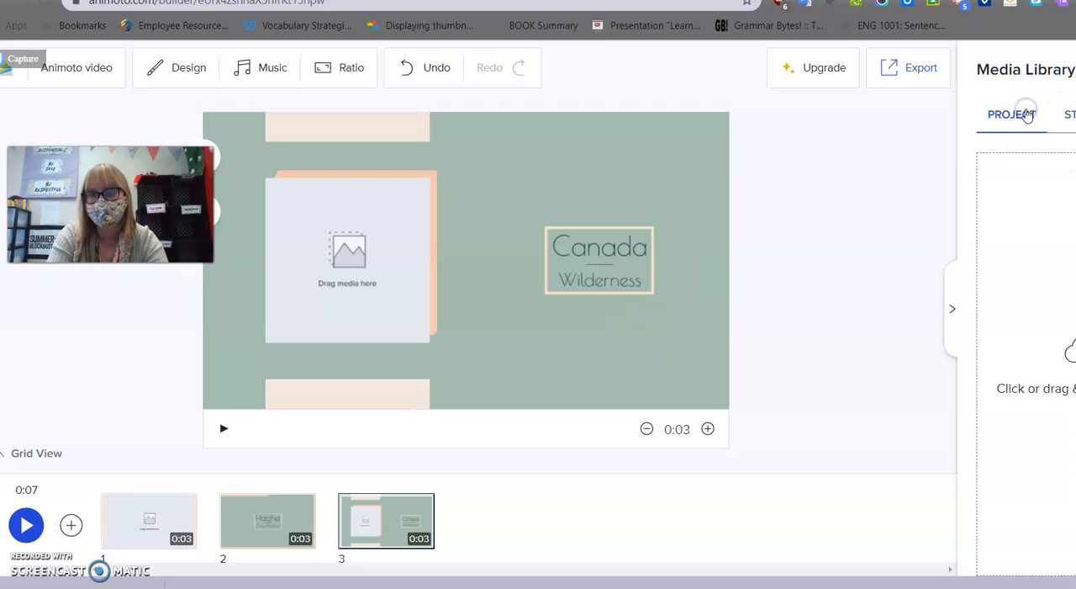
left_click(1064, 372)
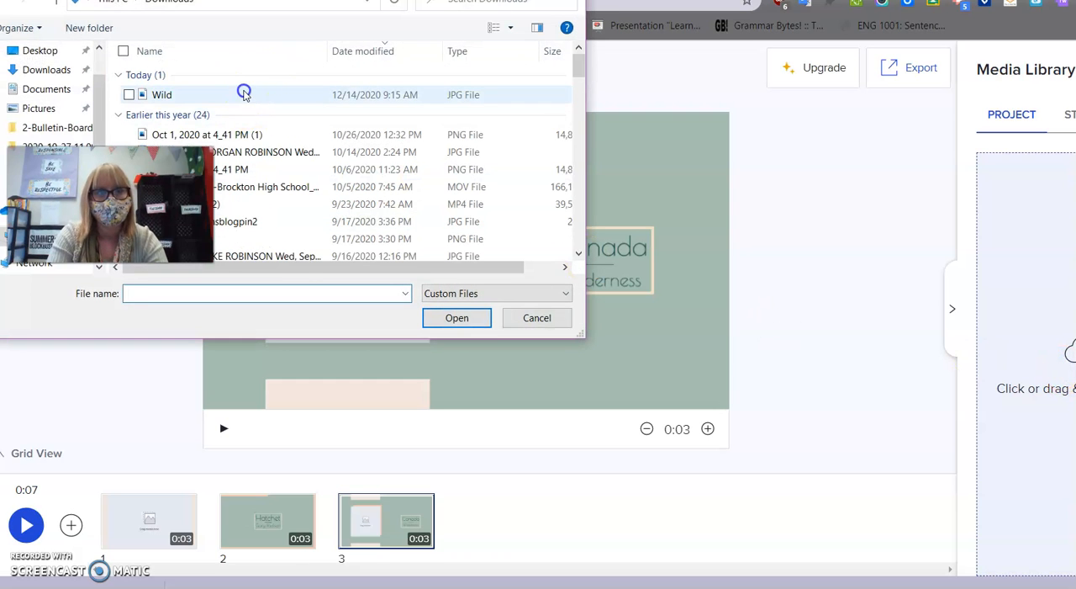
left_click(243, 92)
left_click(435, 323)
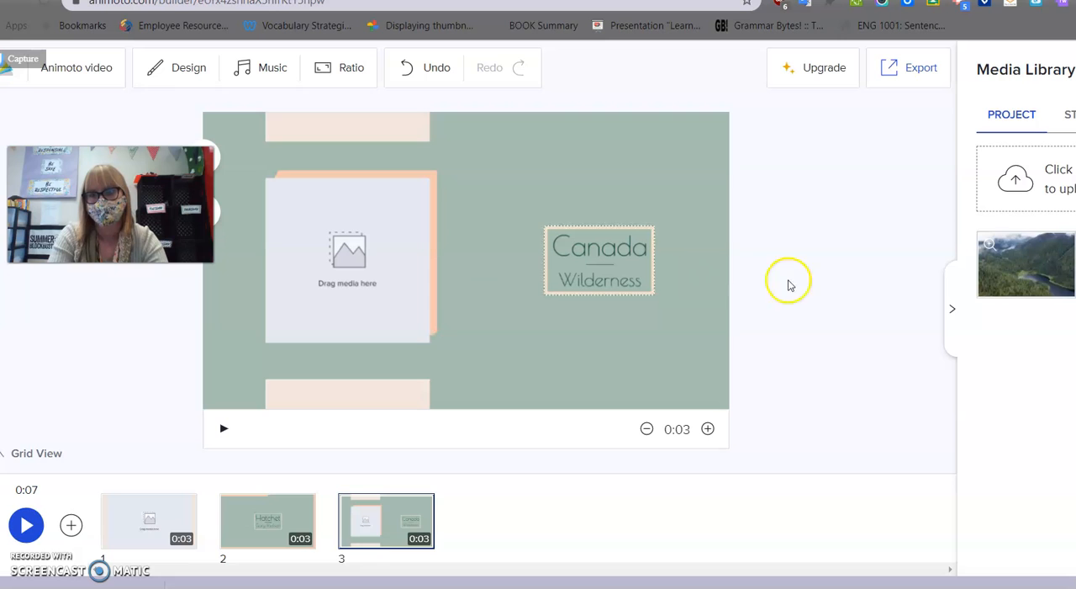
mouse_move(1020, 266)
left_click_drag(1018, 271, 306, 218)
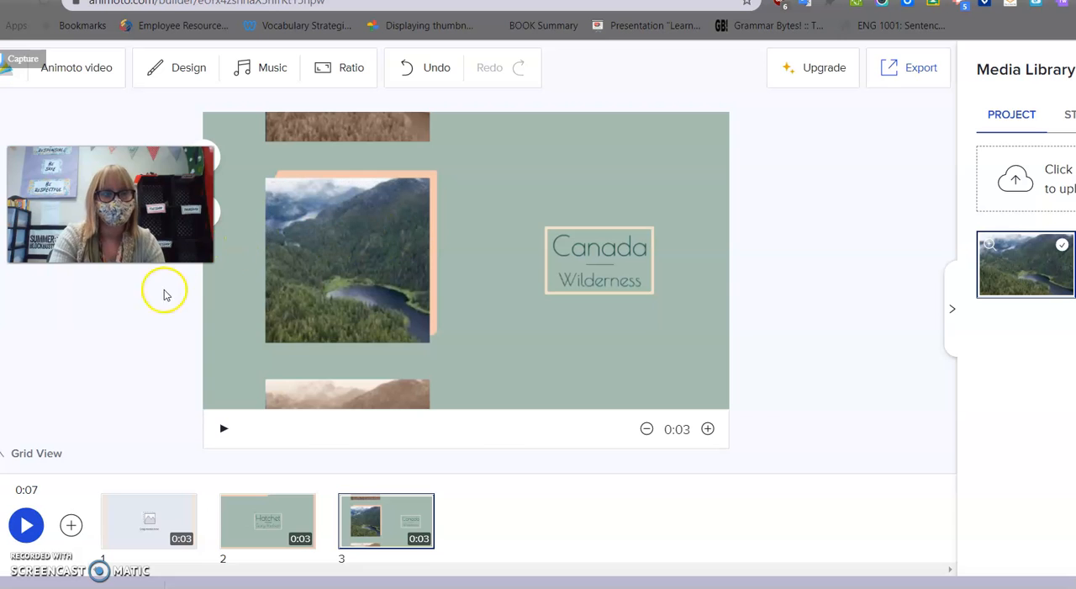
Add a media-only block with a row of square images as block 4, and delete it again.
left_click(71, 525)
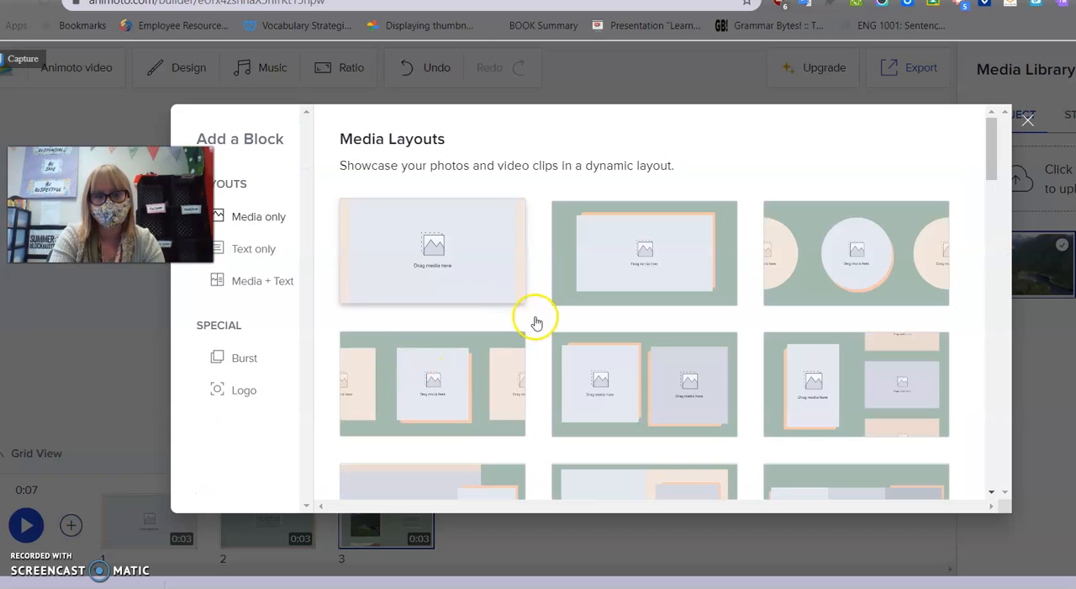
left_click(439, 399)
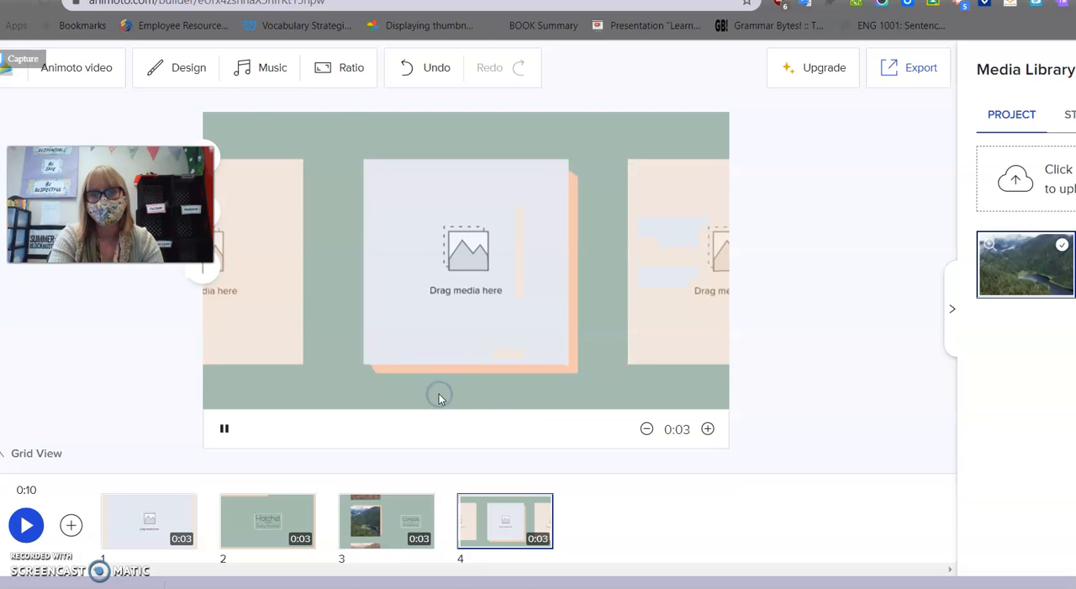
mouse_move(492, 508)
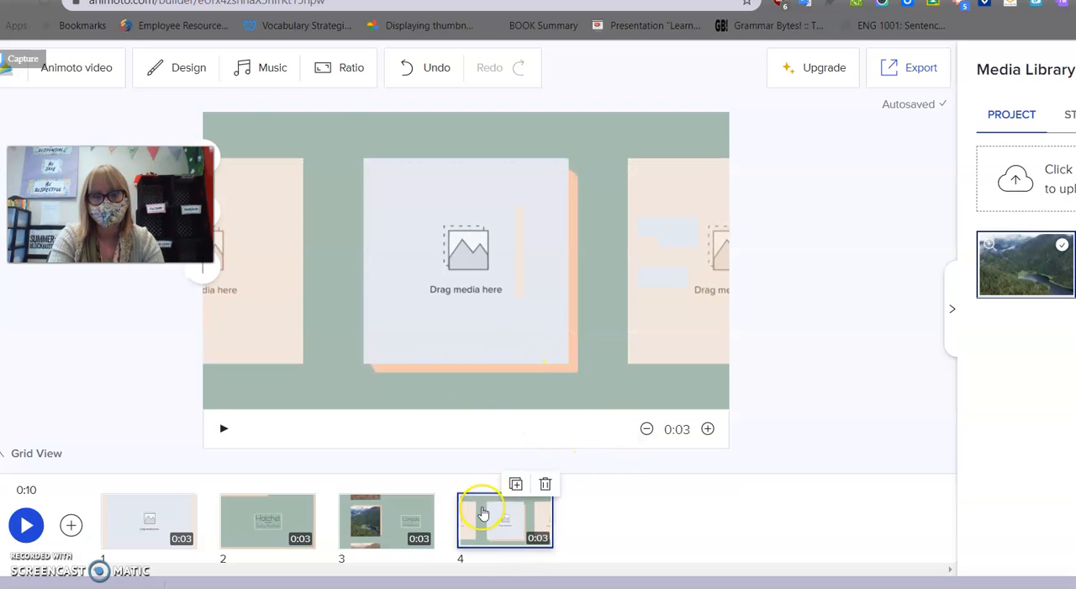
left_click(548, 485)
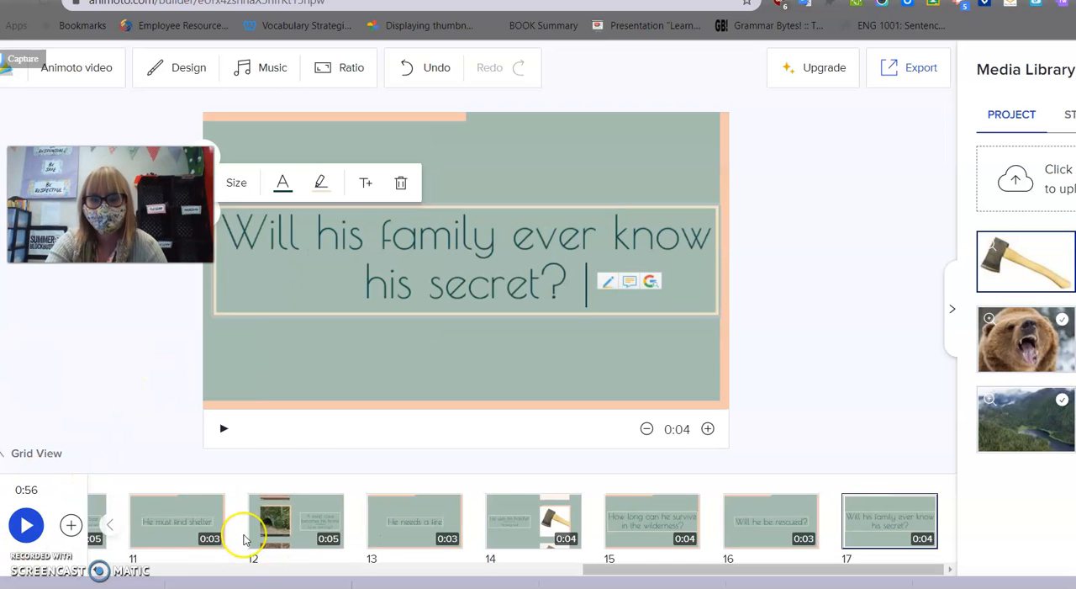
Review blocks 13 to 17 of the timeline one by one, from "He needs a fire" to the closing questions.
scroll(243, 530, "left", 5)
scroll(244, 538, "right", 5)
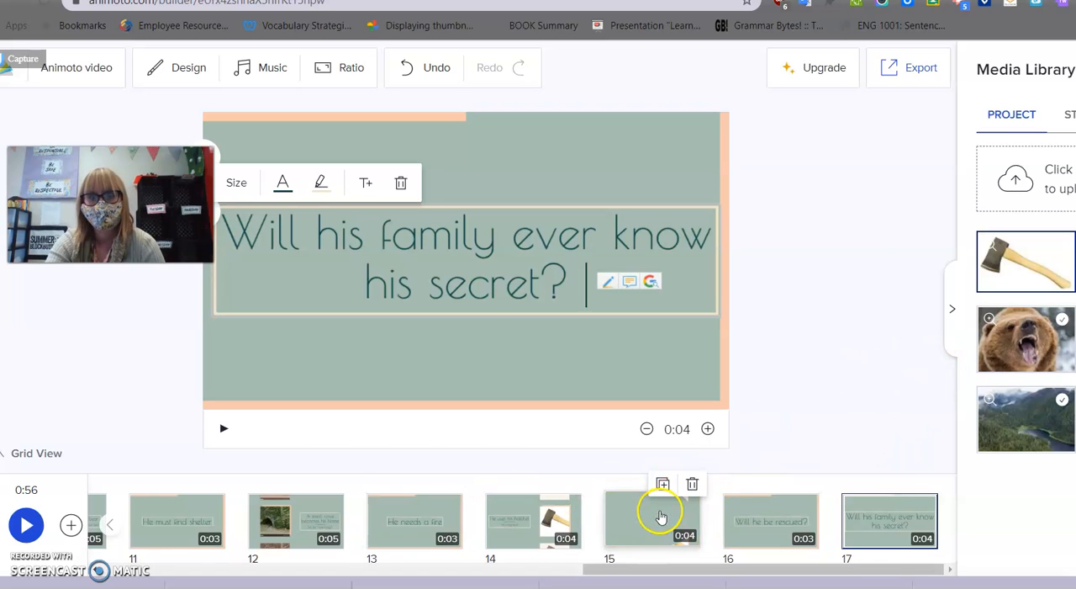
left_click(396, 532)
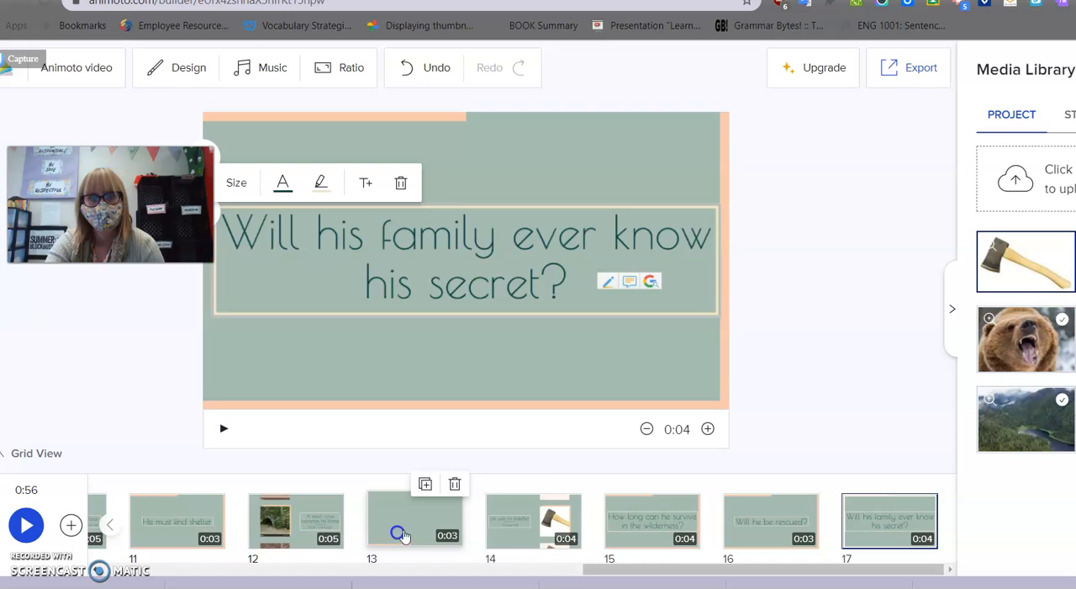
left_click(536, 525)
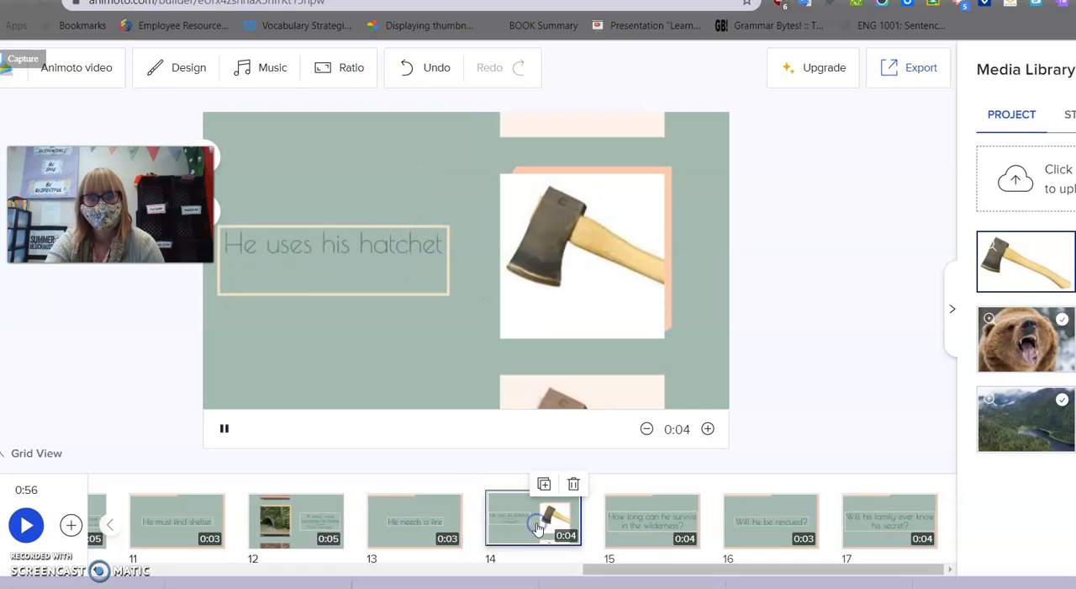
left_click(658, 532)
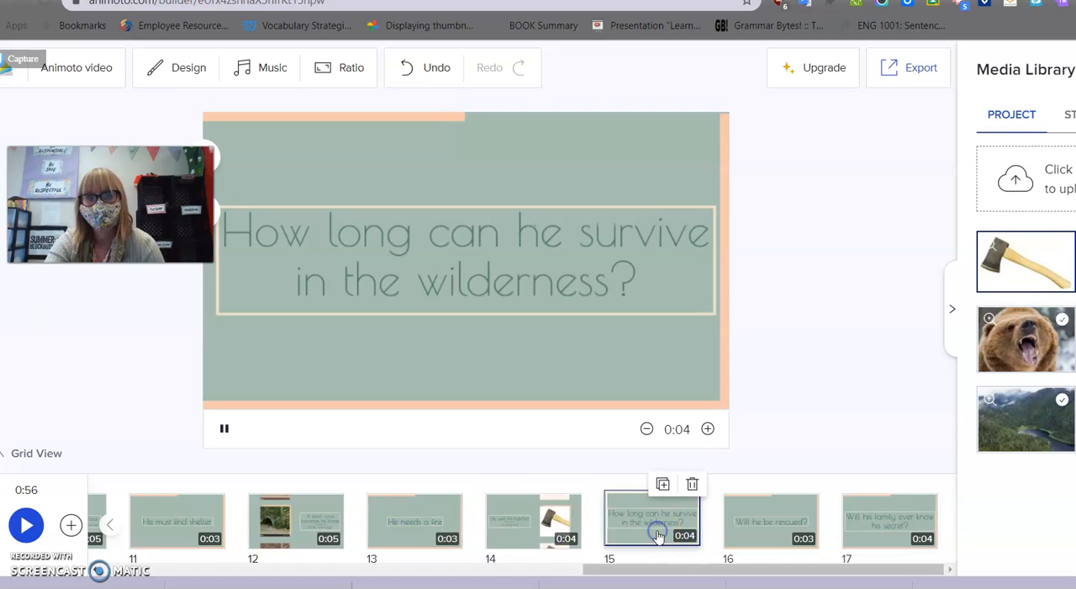
left_click(761, 526)
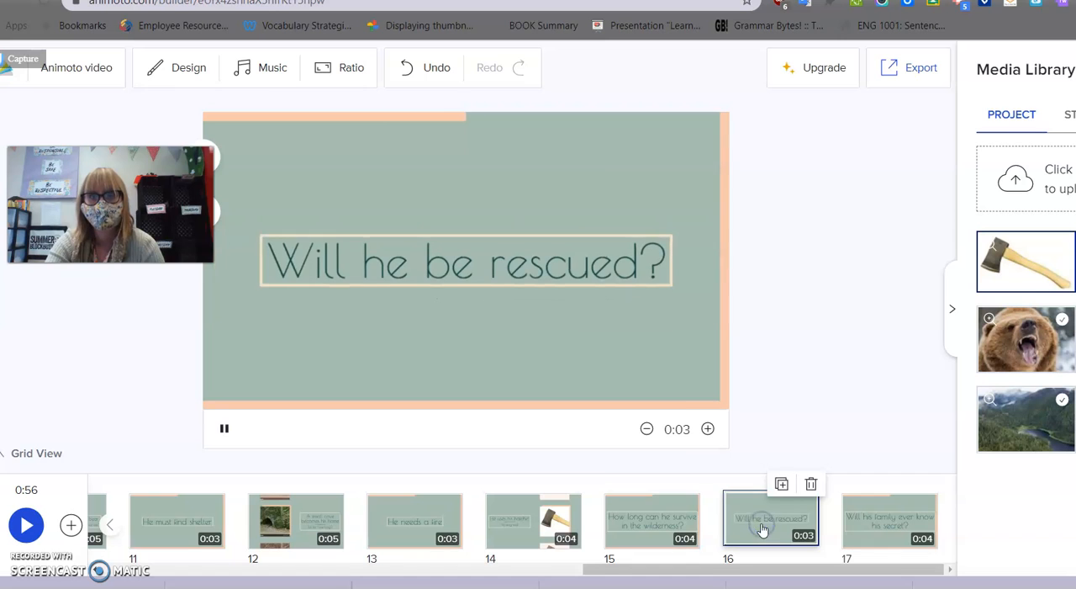
left_click(885, 521)
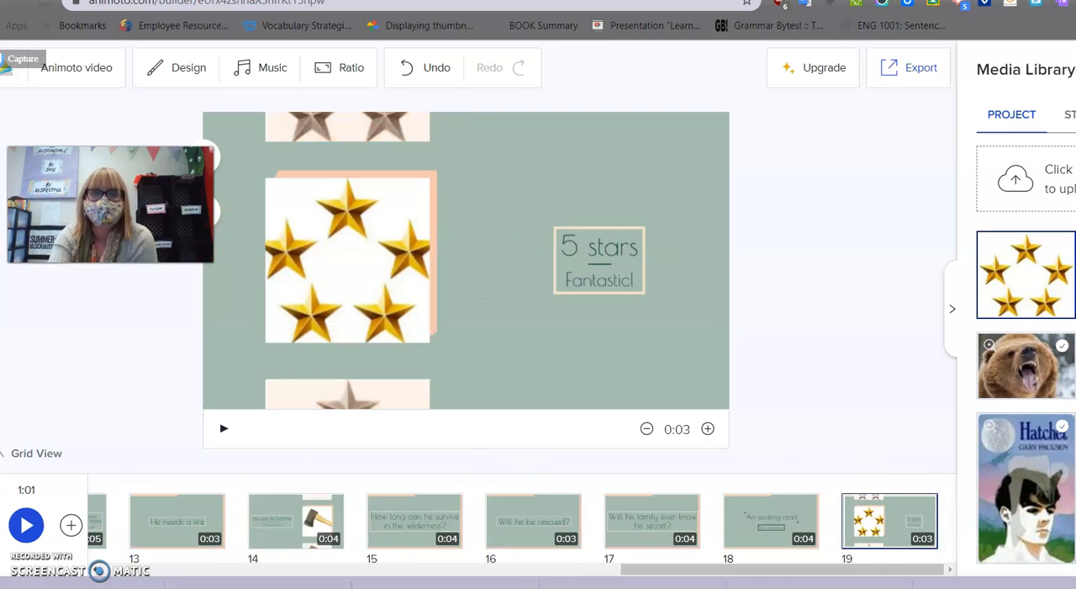
Look over the opening blocks, consult the Book Talk – Pre-Write template in Google Docs, and switch back to the Animoto project.
scroll(300, 528, "left", 10)
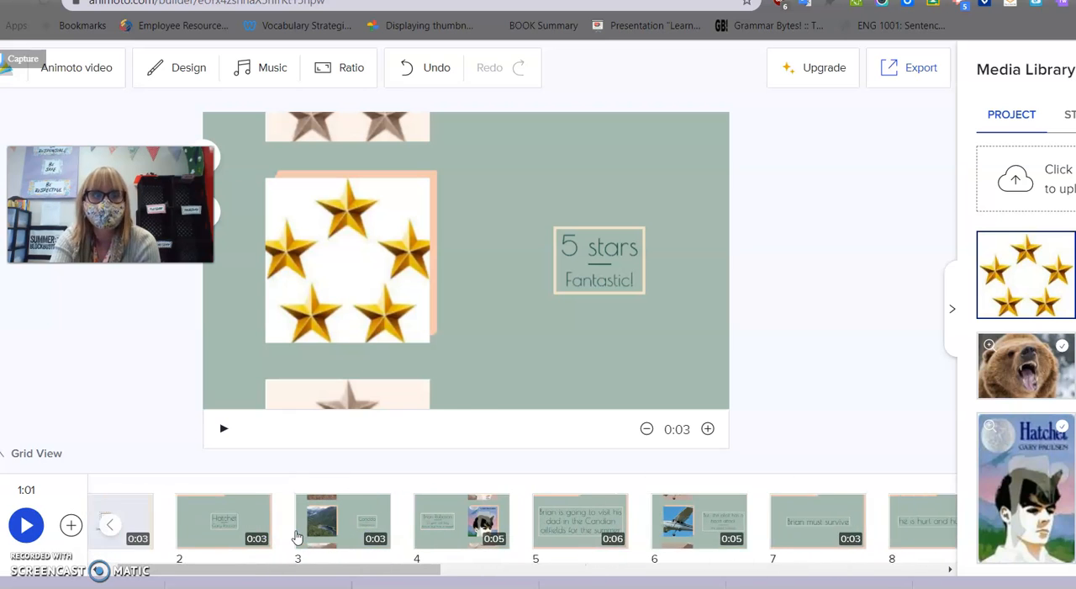
scroll(298, 528, "left", 2)
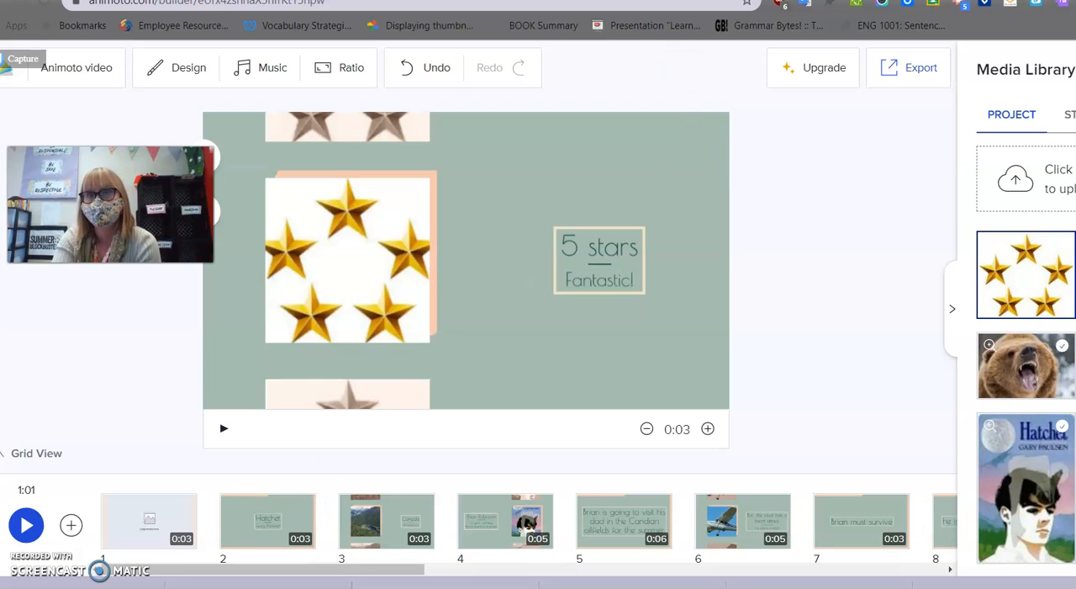
left_click(243, 1)
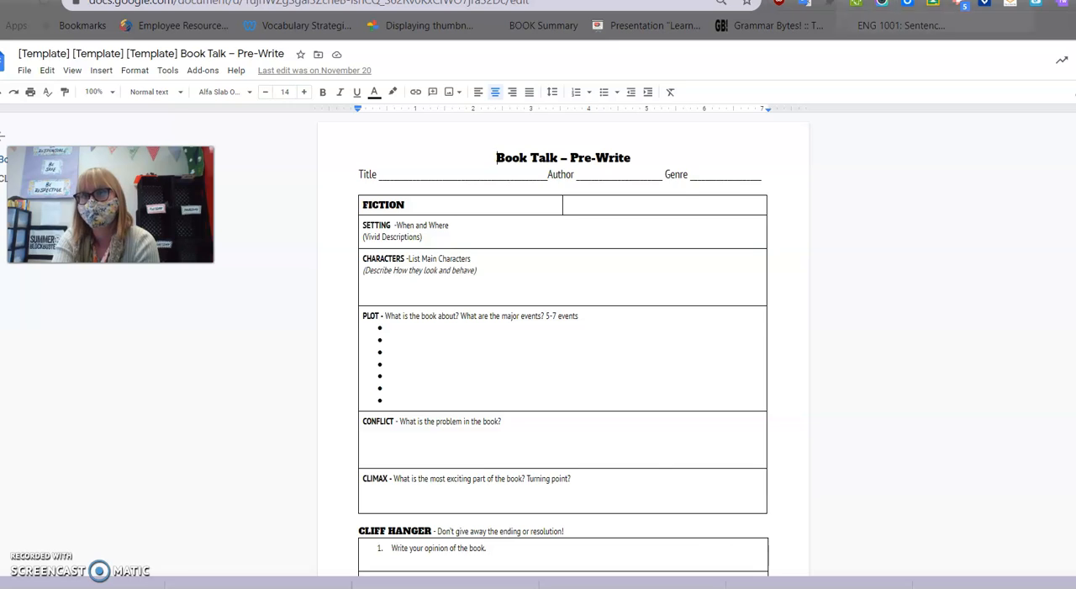
left_click(881, 1)
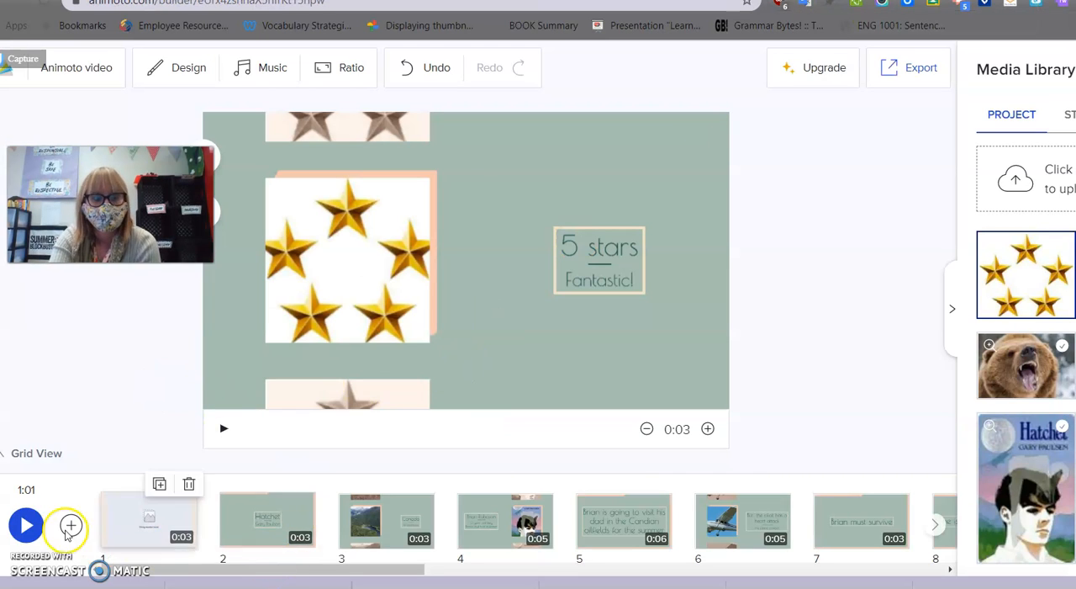
Play the preview of the assembled video from the beginning and close it partway through.
left_click(26, 524)
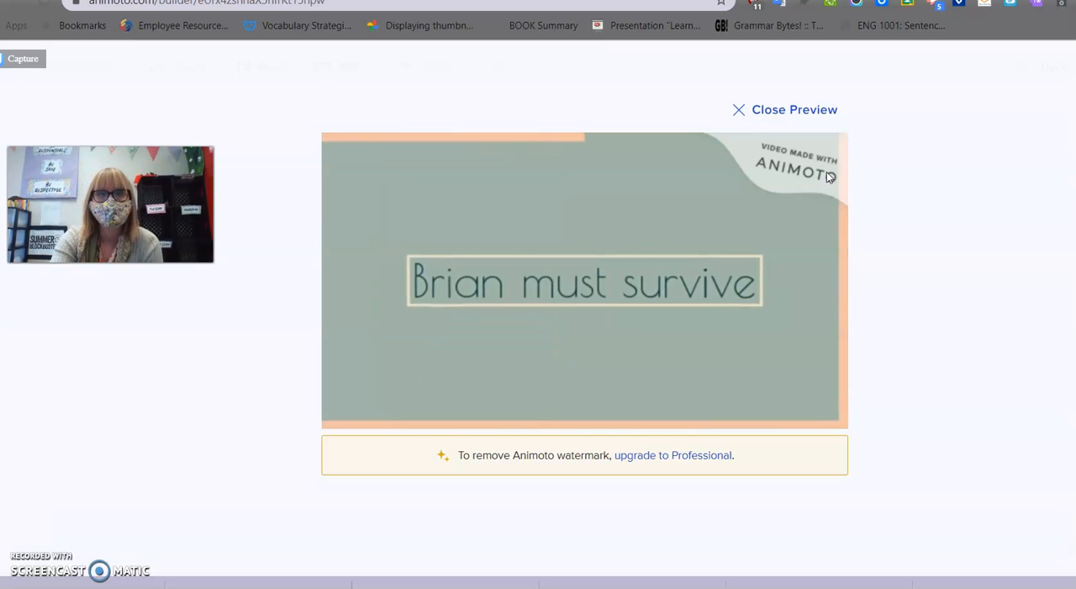
left_click(790, 112)
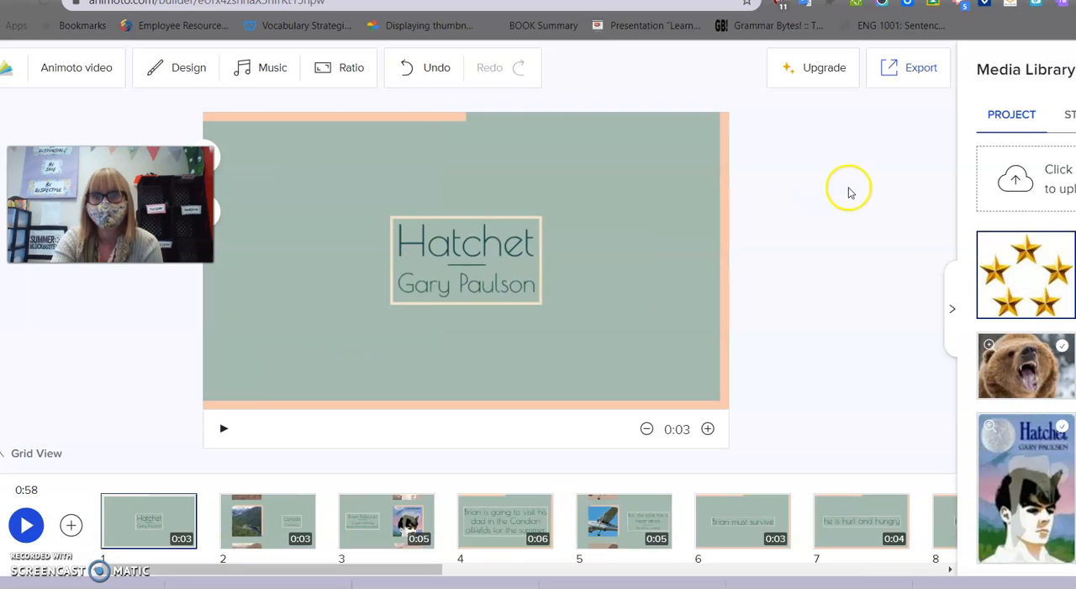
Export the finished book talk video and copy the link to its video page to the clipboard.
left_click(906, 73)
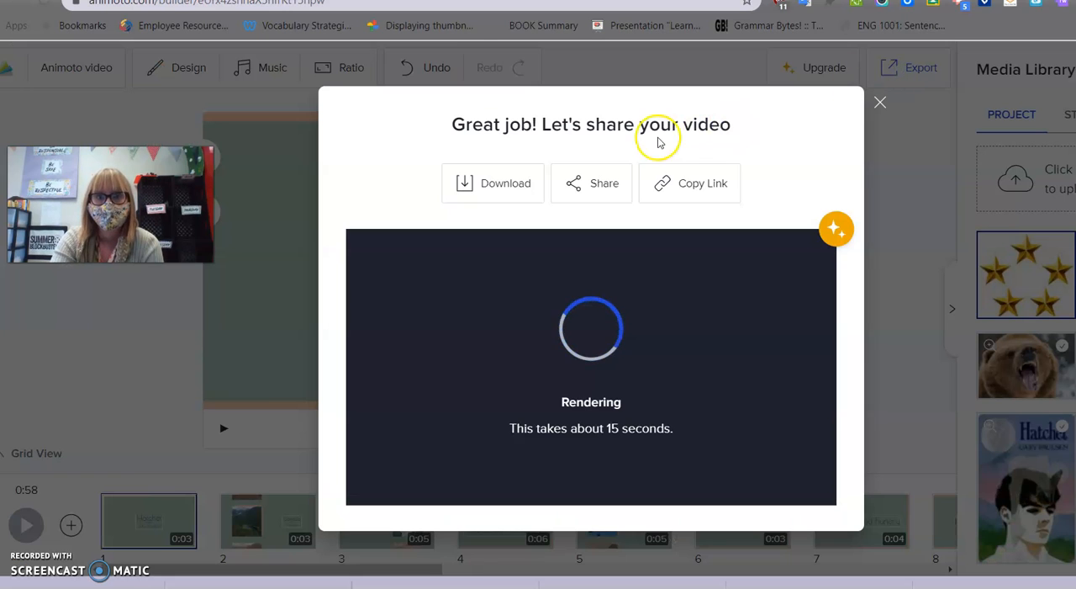
left_click(672, 186)
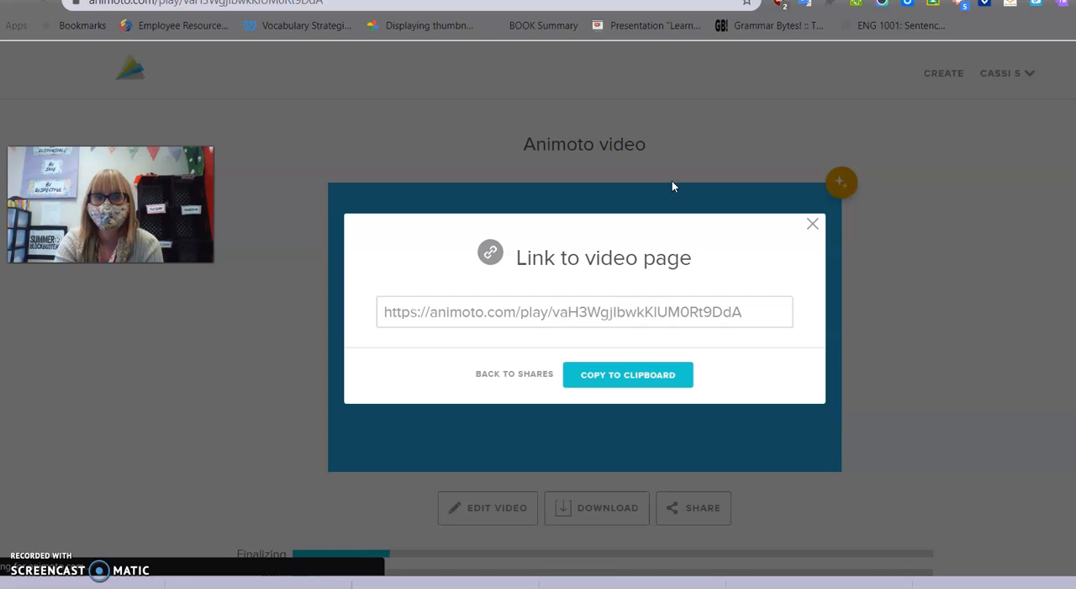
left_click(619, 380)
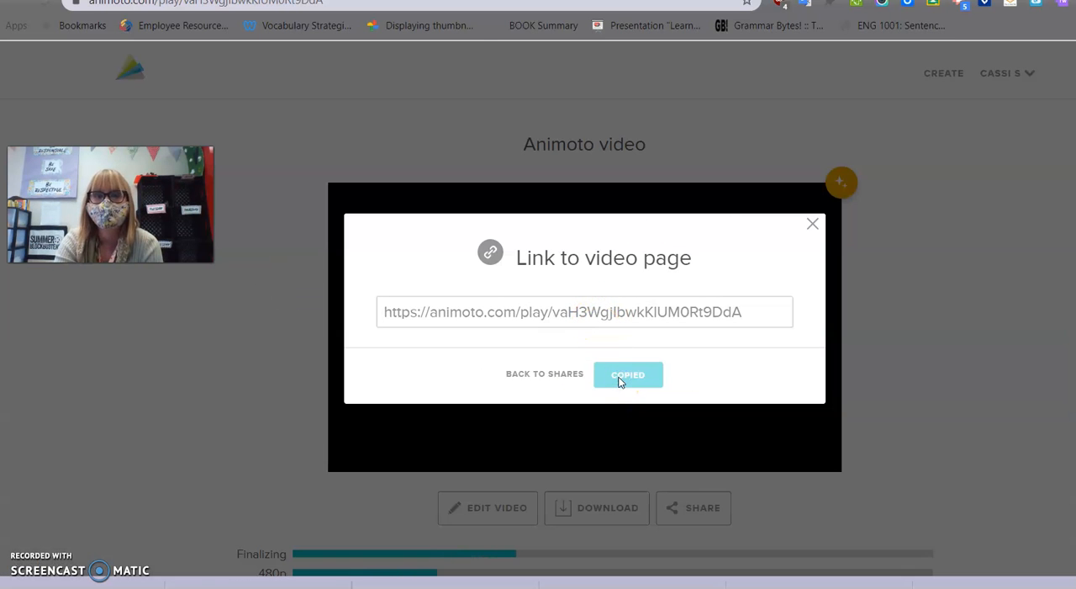